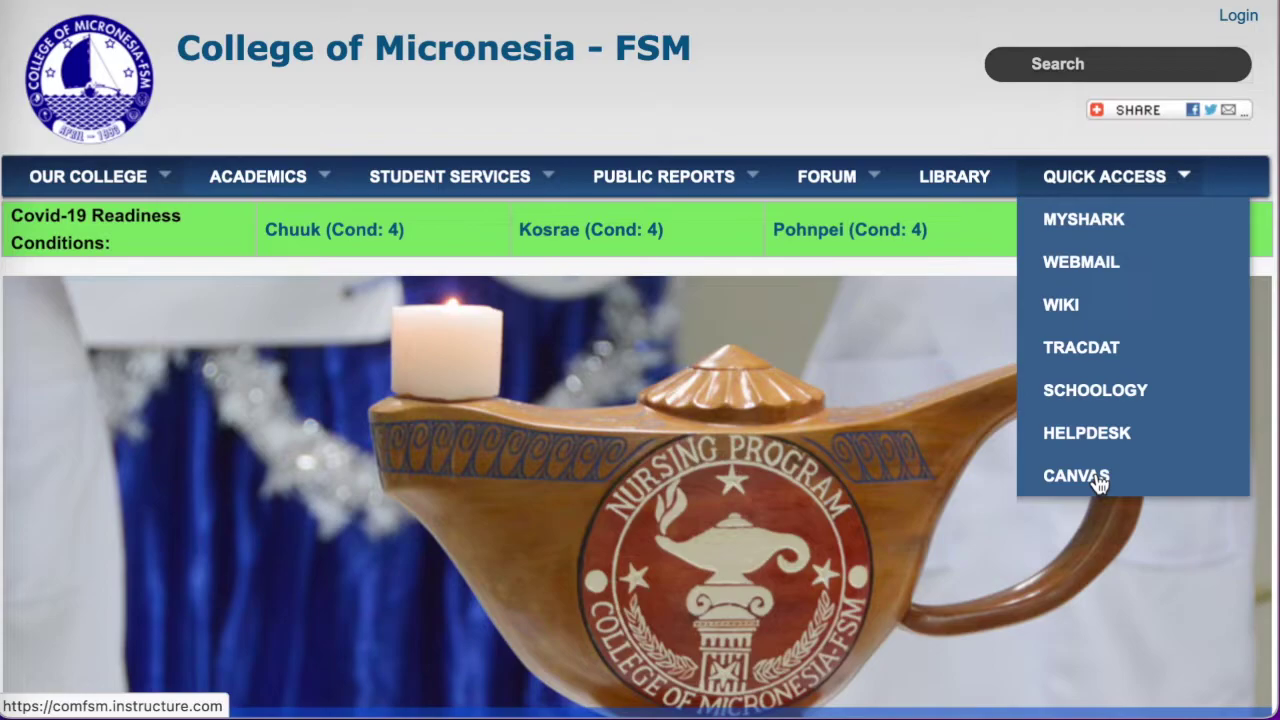
Go to Canvas from the college website and open the assignments page of the Sandbox demonstrator course.
left_click(1098, 479)
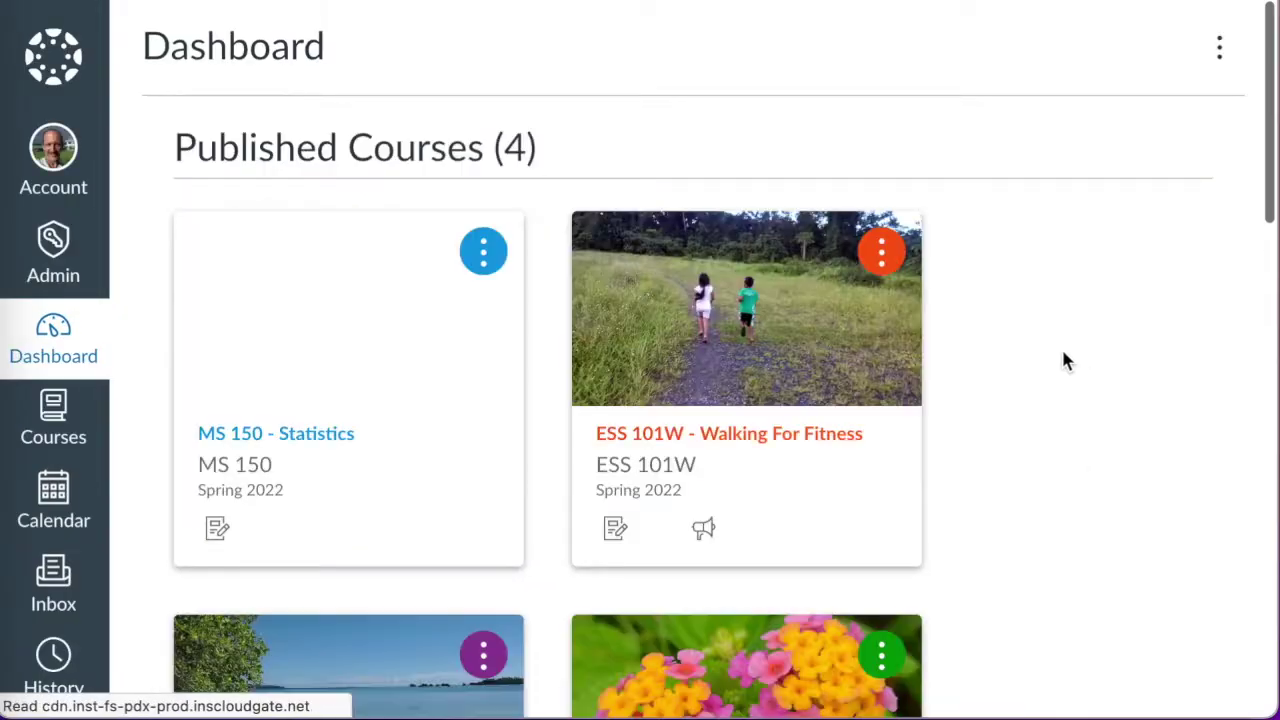
scroll(1040, 358, "down", 8)
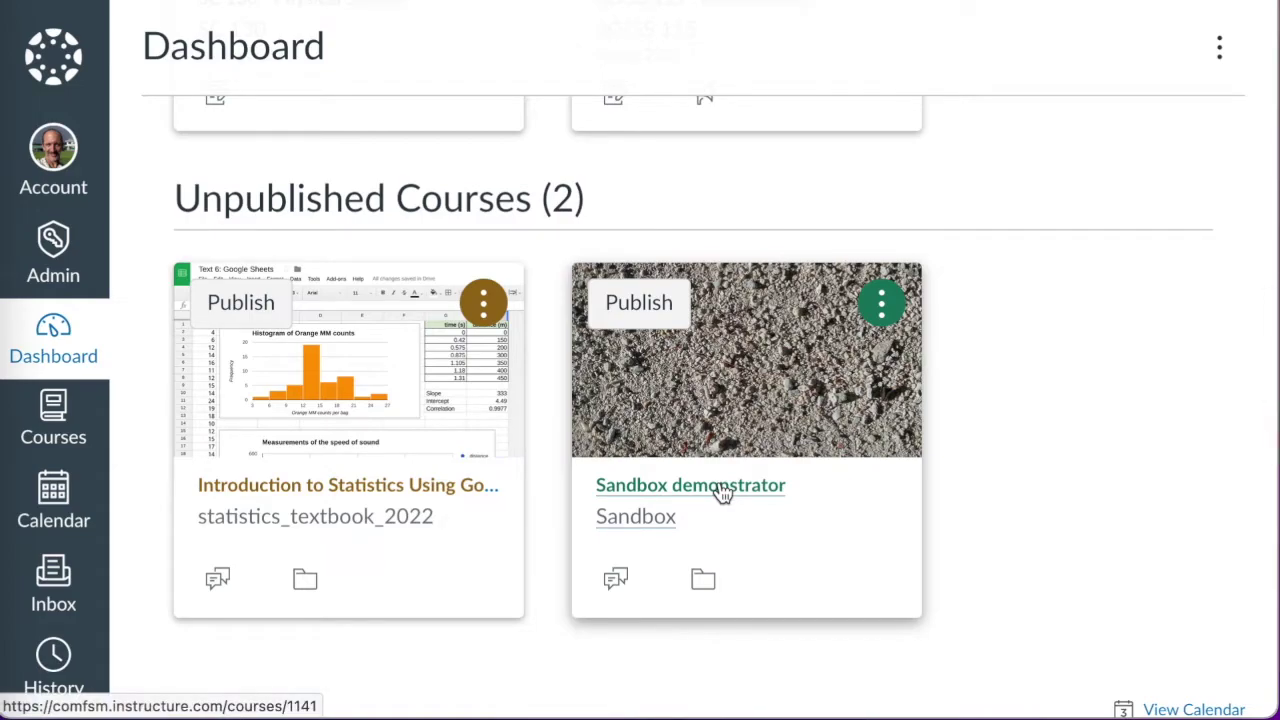
left_click(722, 490)
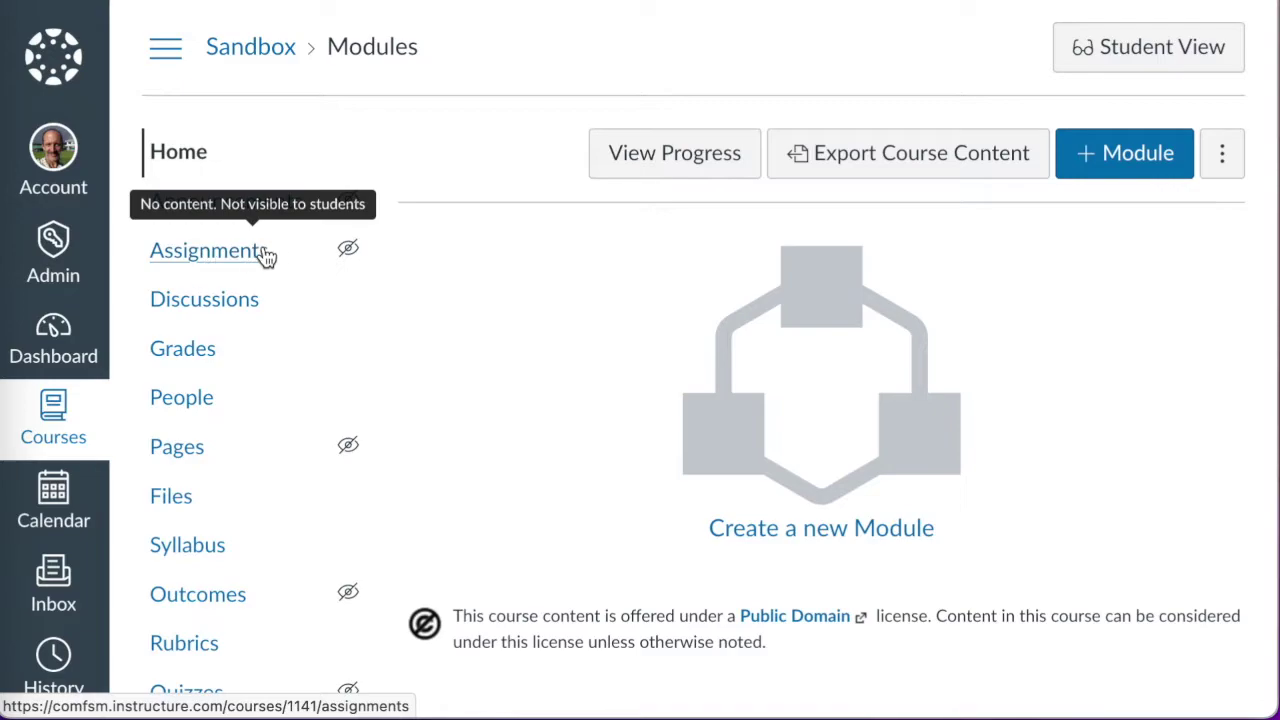
left_click(221, 268)
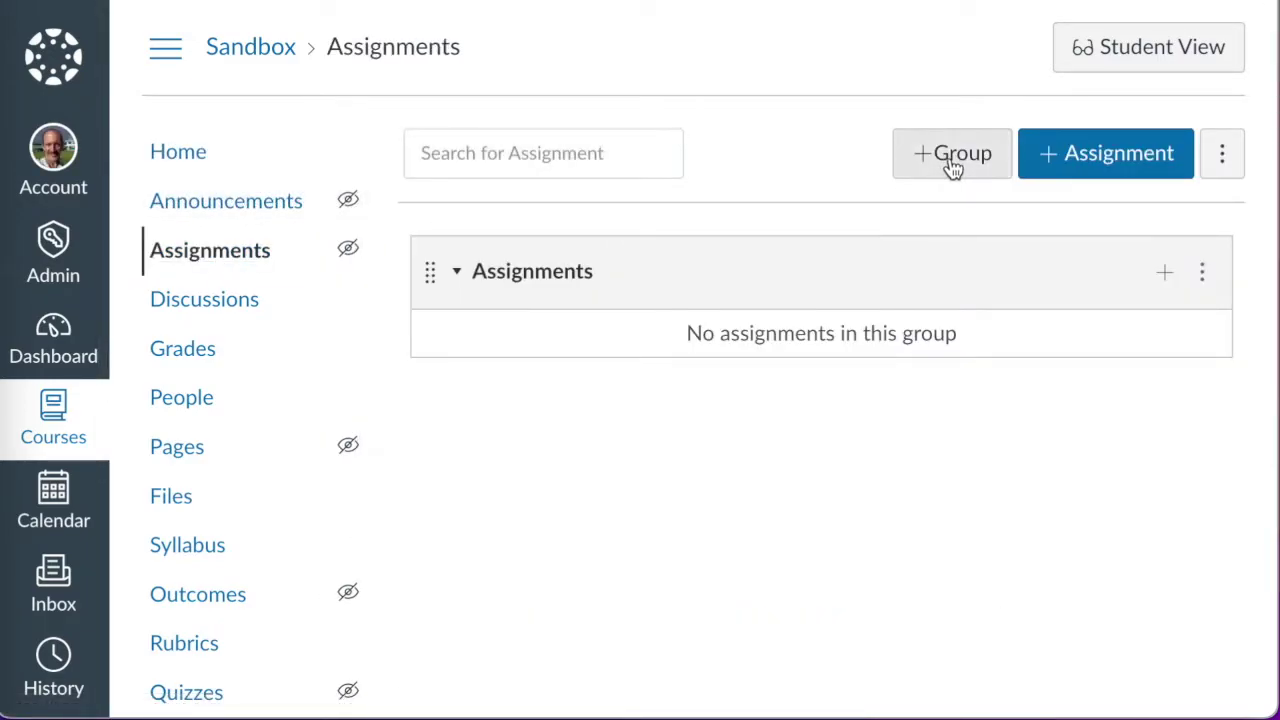
Add an assignment group named Tests to the course.
left_click(952, 165)
left_click(731, 336)
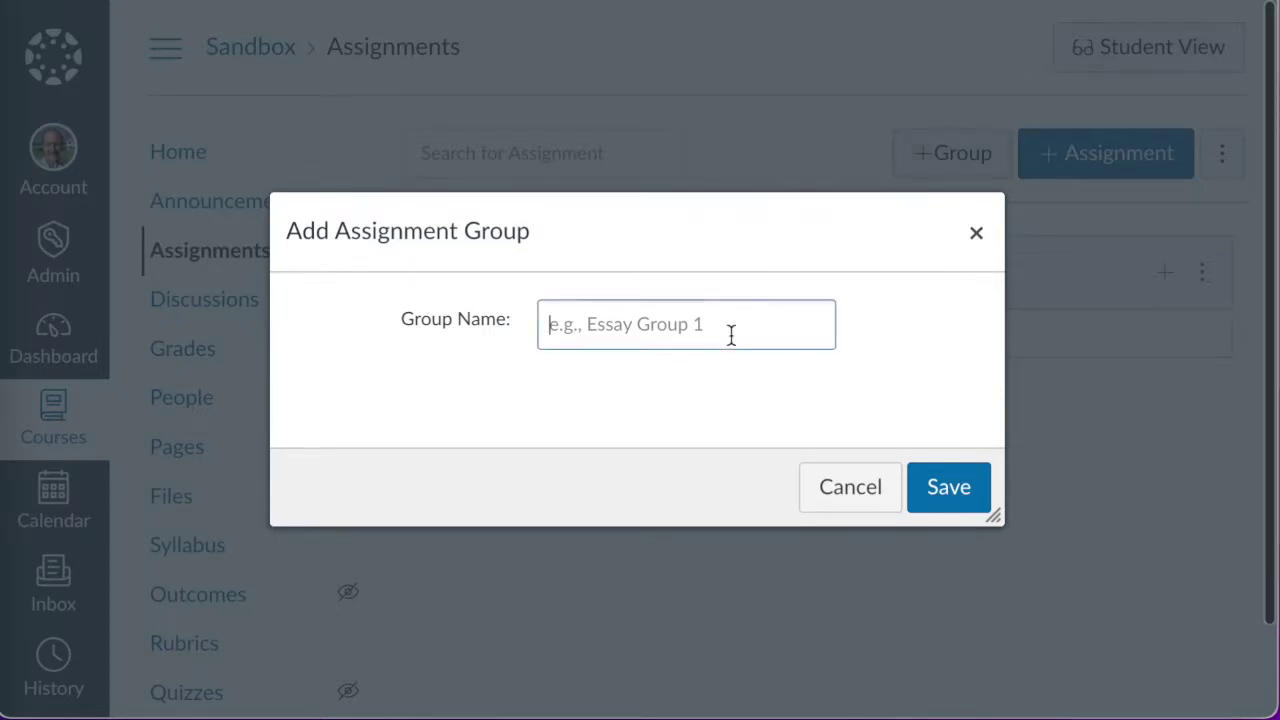
type("Tests")
left_click(629, 366)
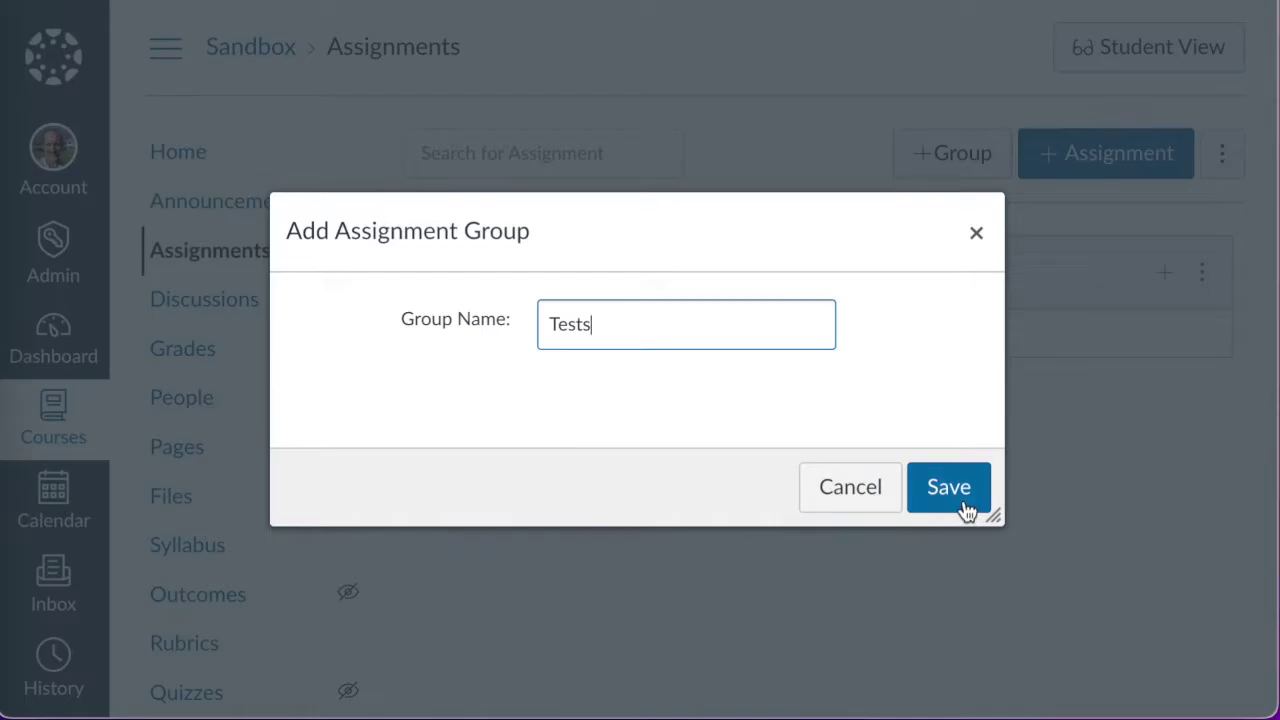
left_click(948, 488)
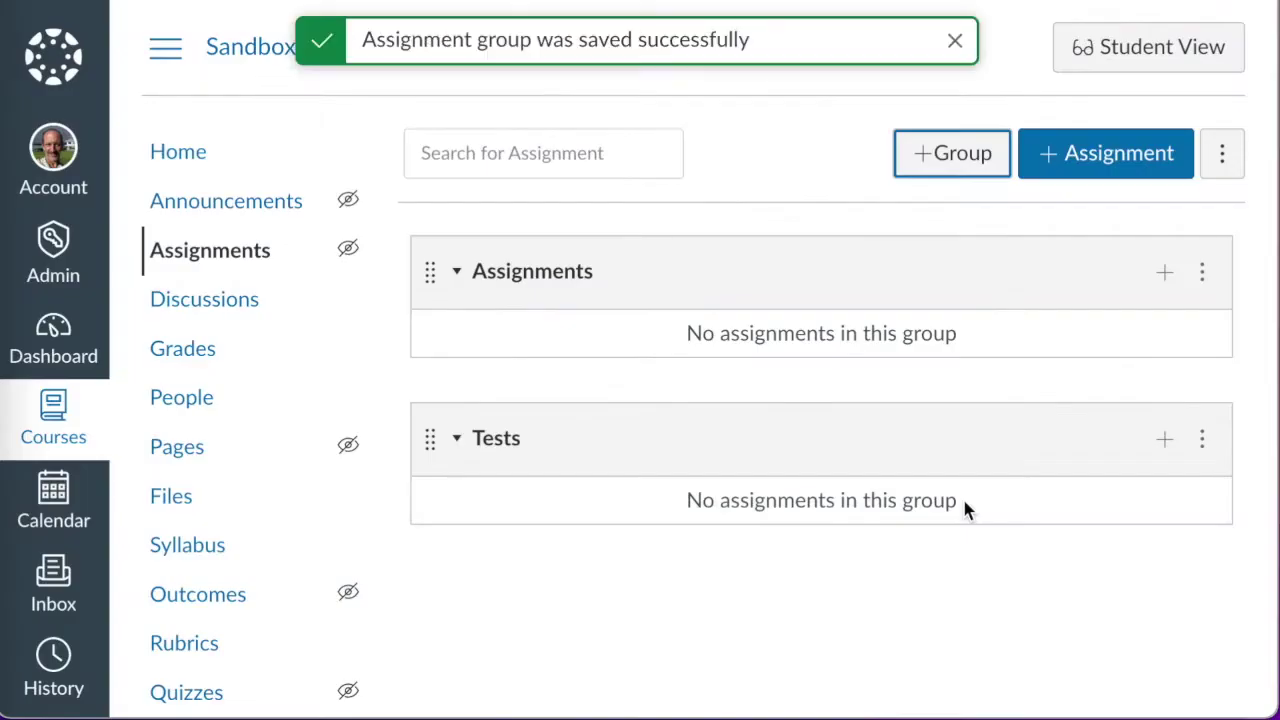
Weight the final grade by assignment groups, with Assignments at 60% and Tests at 40%, and save the weighting.
left_click(1224, 161)
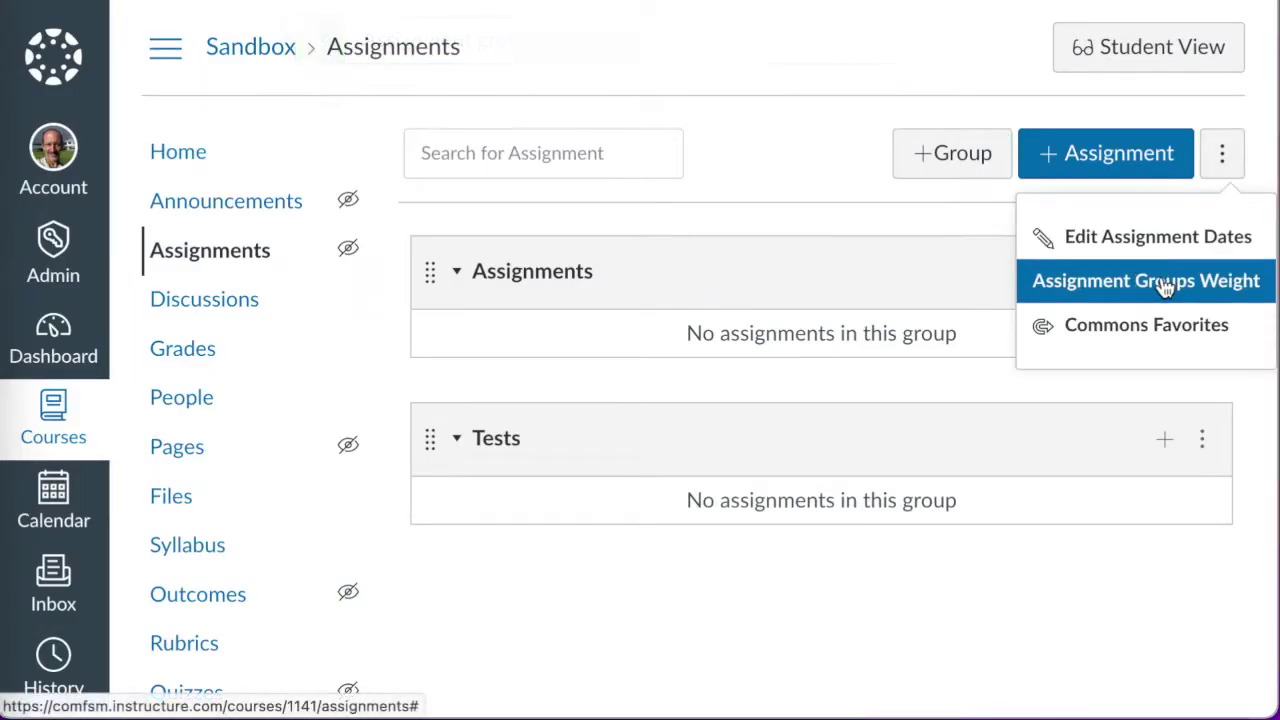
left_click(1165, 283)
left_click(652, 150)
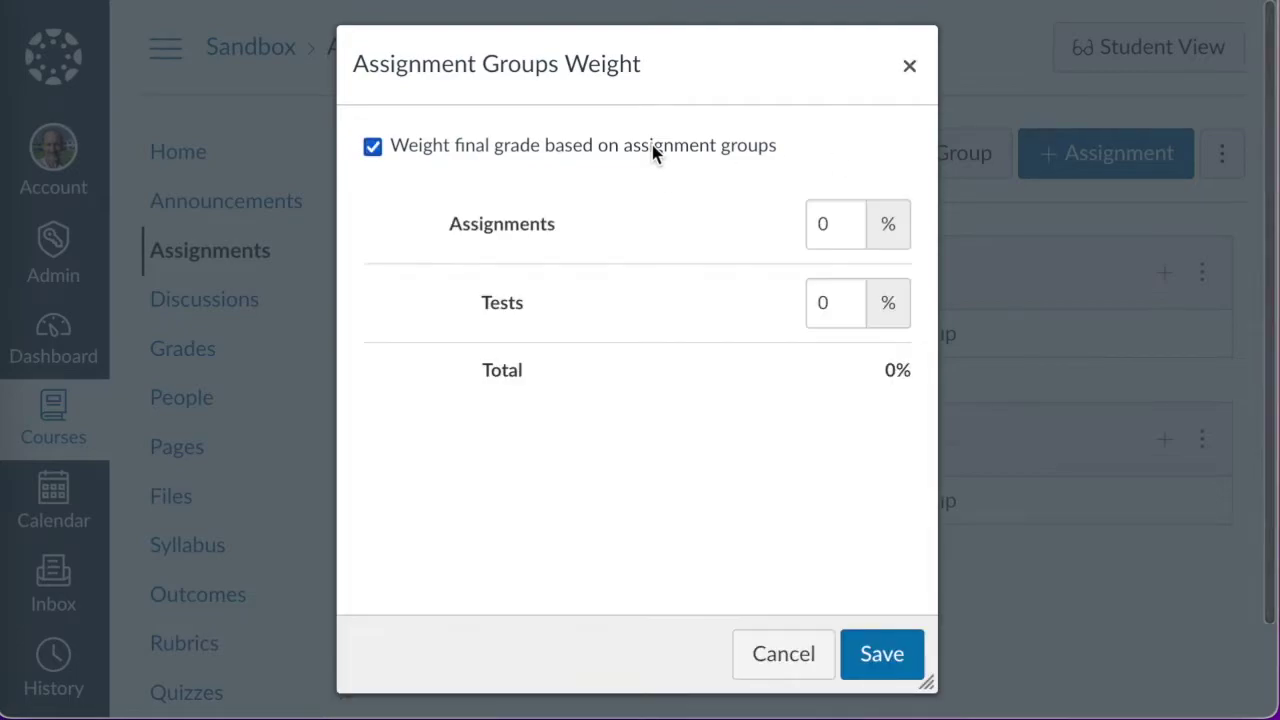
left_click(814, 224)
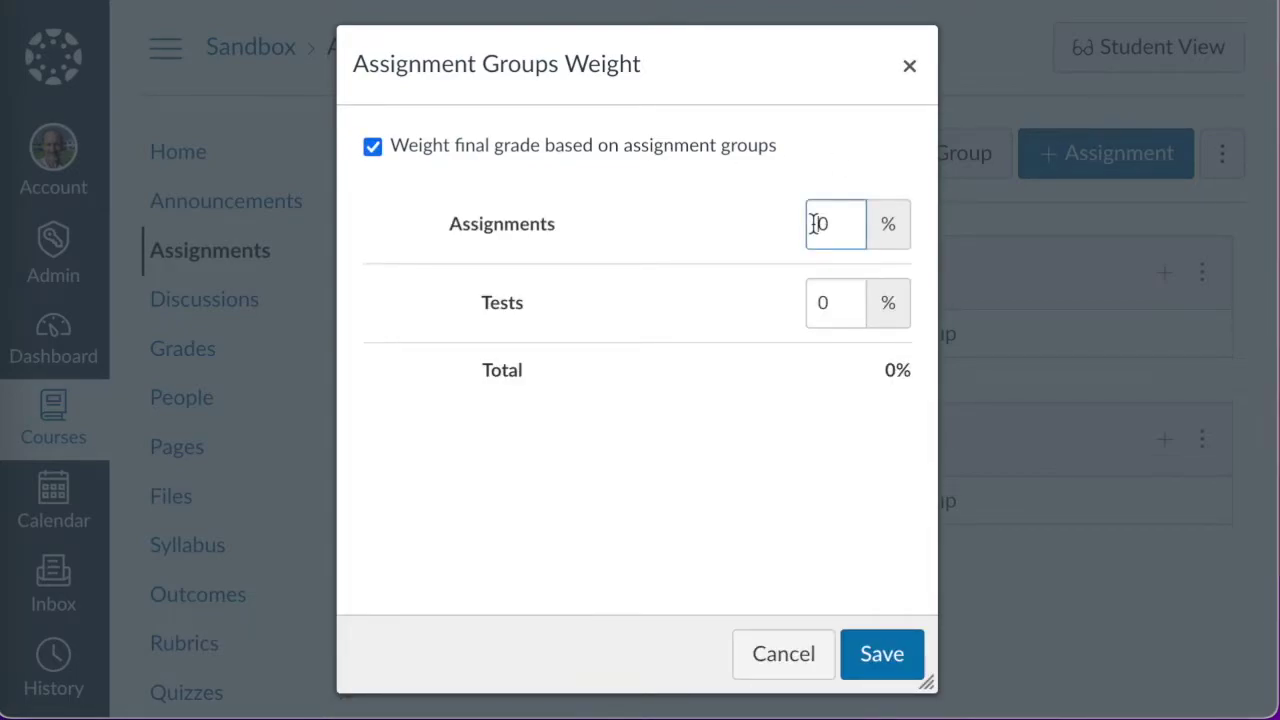
type("6")
left_click(820, 303)
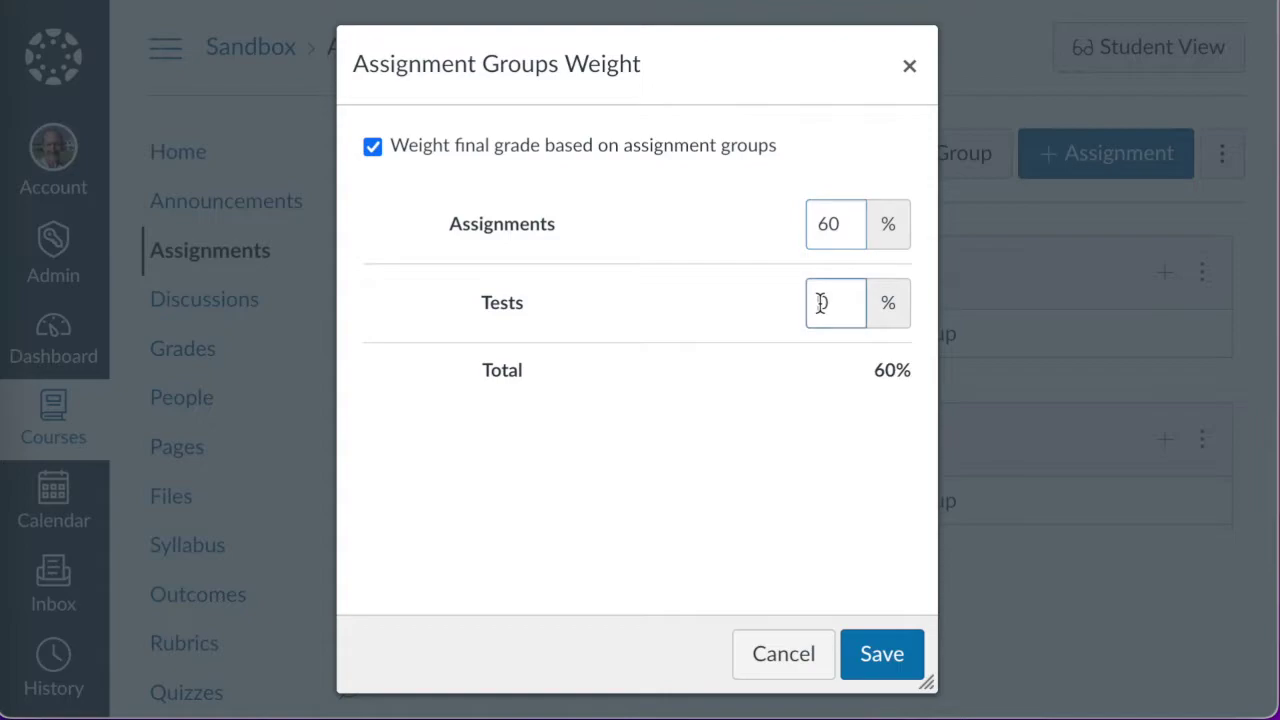
type("4")
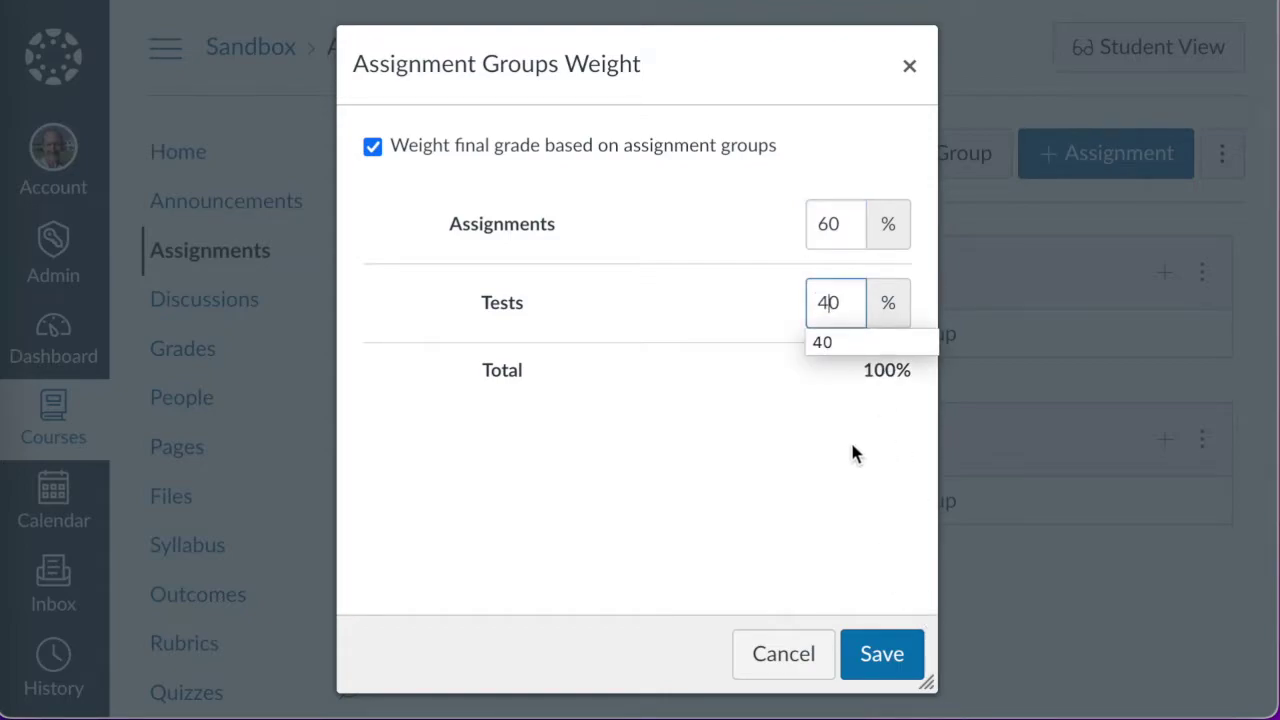
left_click(835, 346)
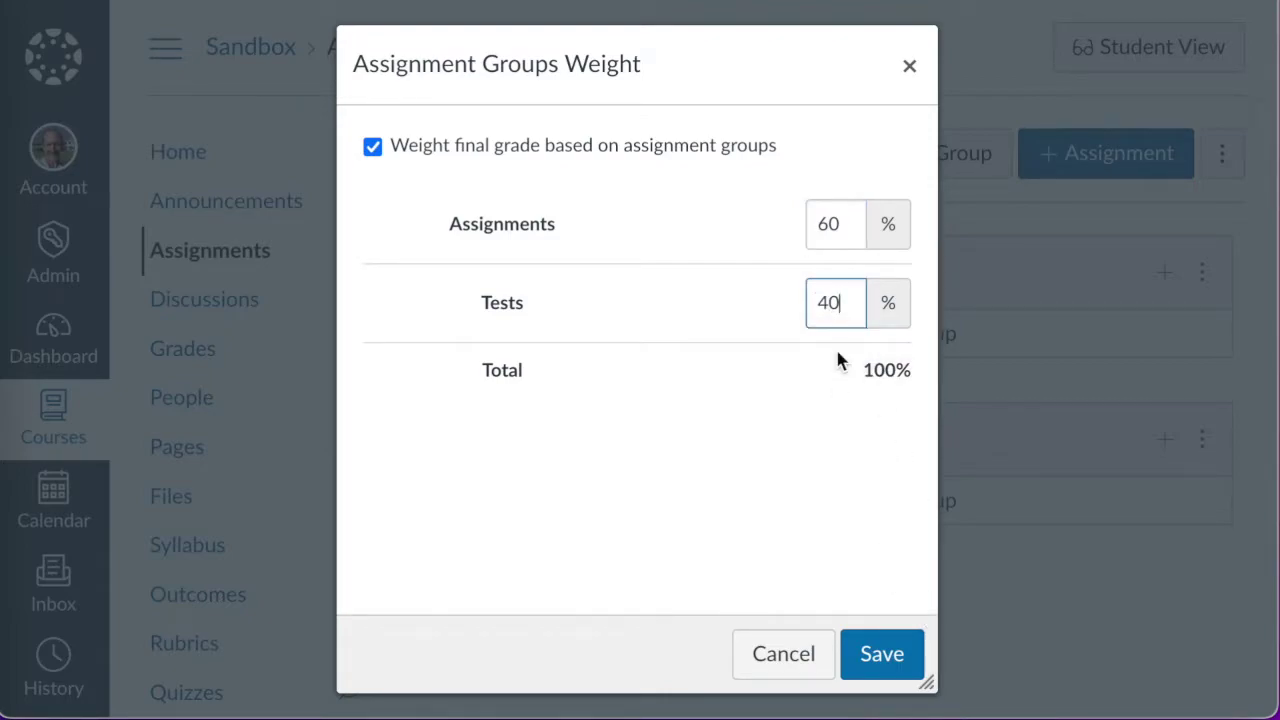
left_click(884, 656)
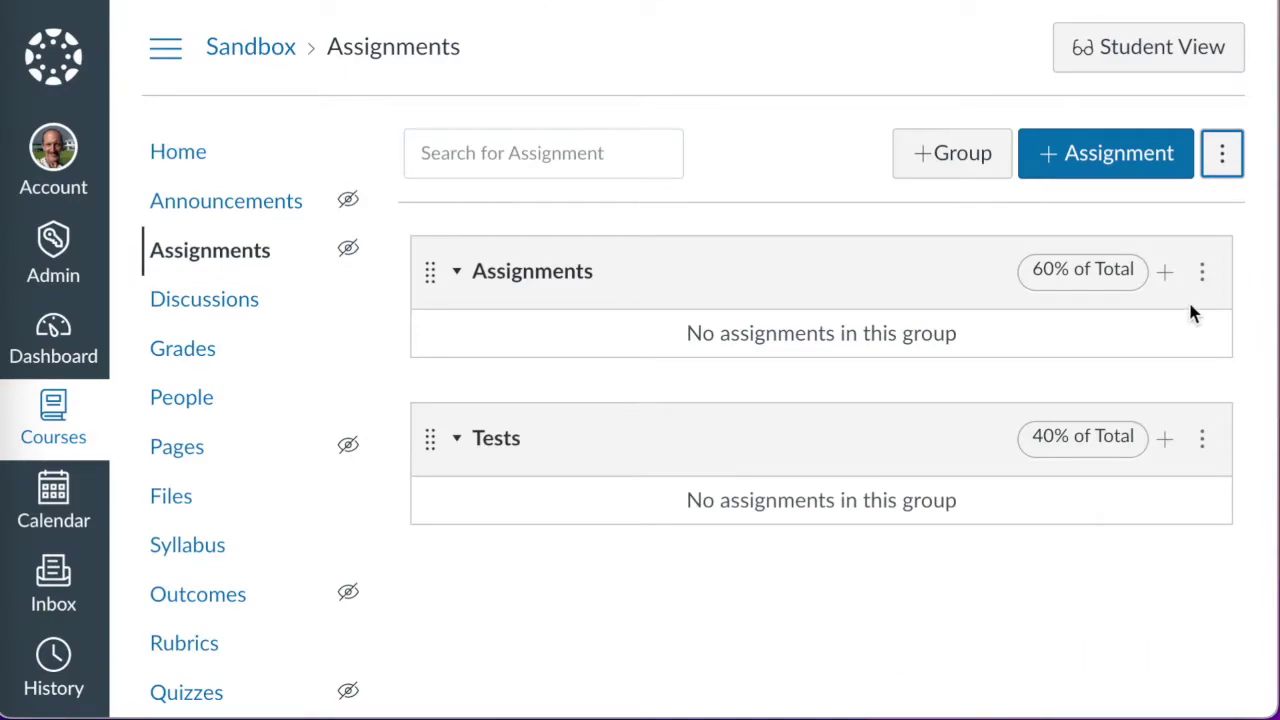
Start a new course assignment and name it Expressive writing.
left_click(1068, 160)
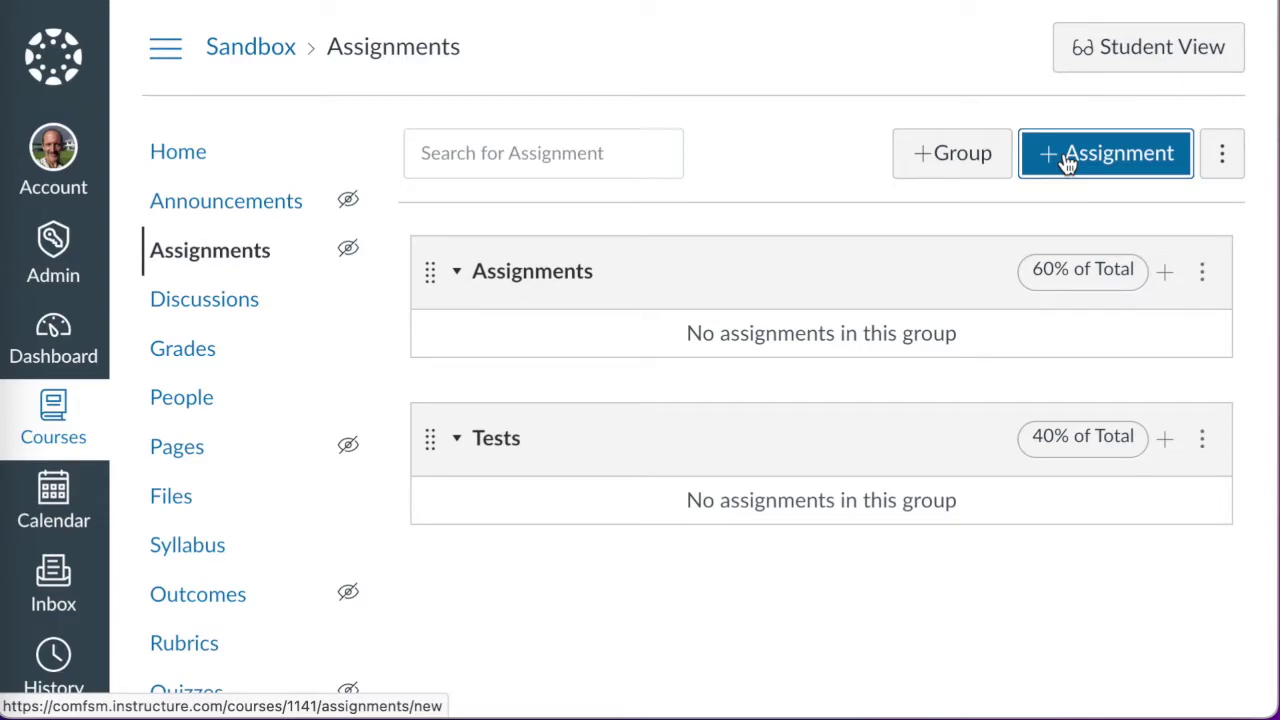
left_click(1068, 160)
left_click(782, 234)
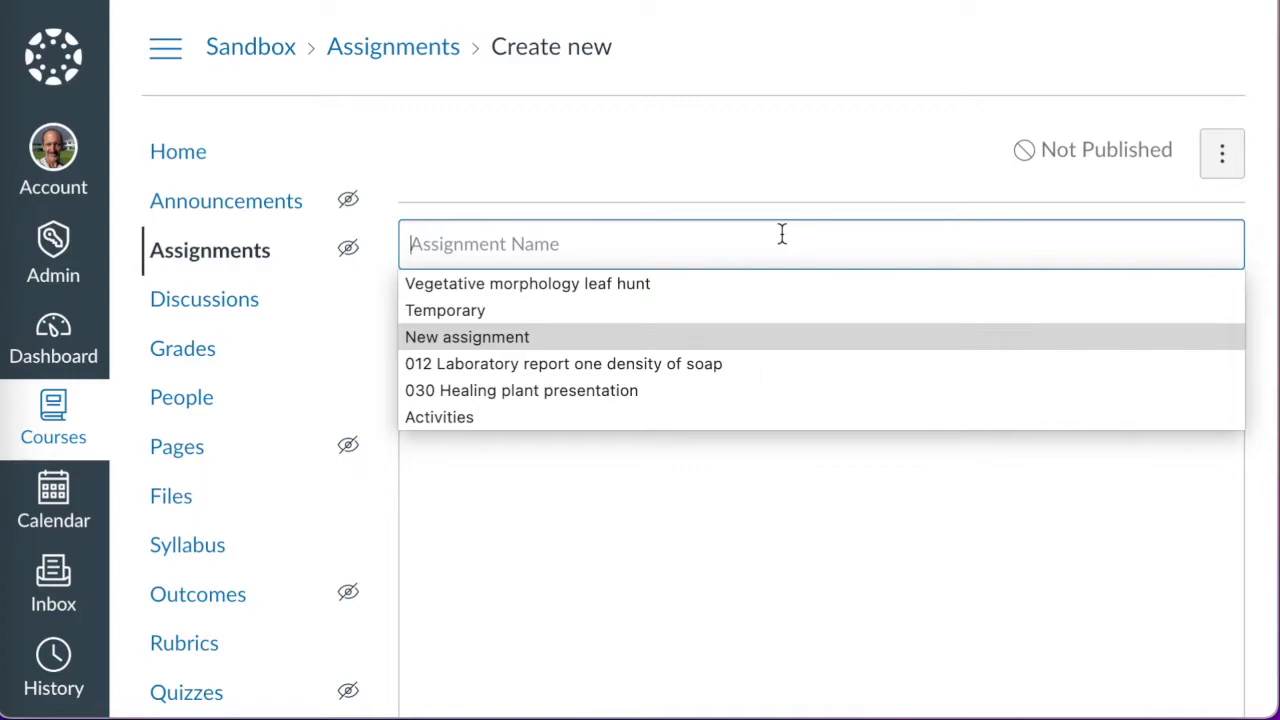
type("Expressive writing")
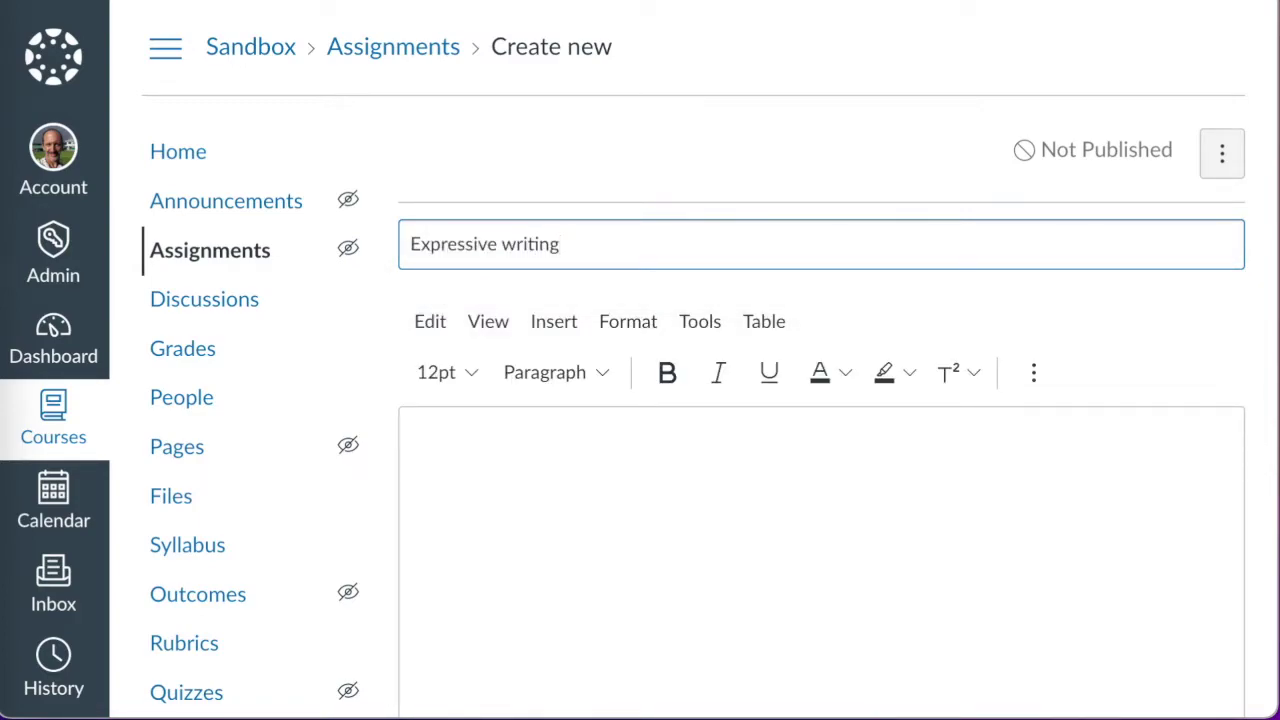
Set the Expressive writing assignment's points to 10 and keep its submission type as On Paper.
scroll(820, 450, "down", 5)
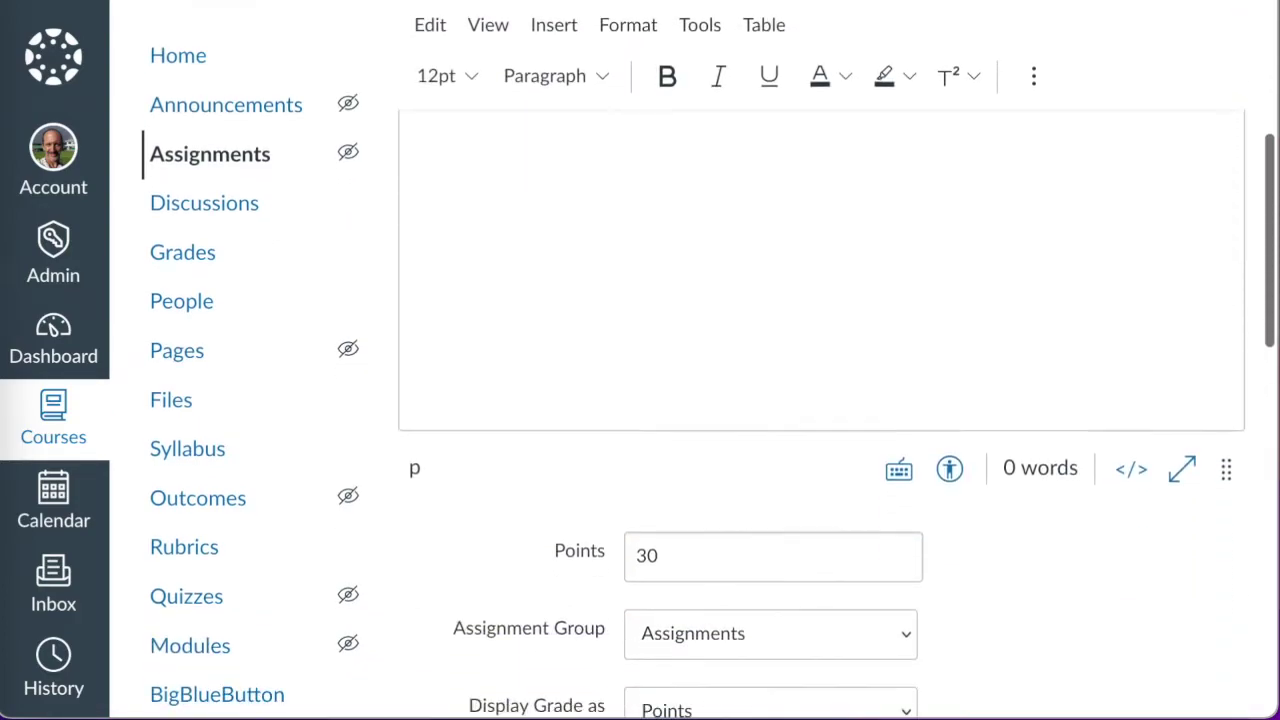
left_click(785, 313)
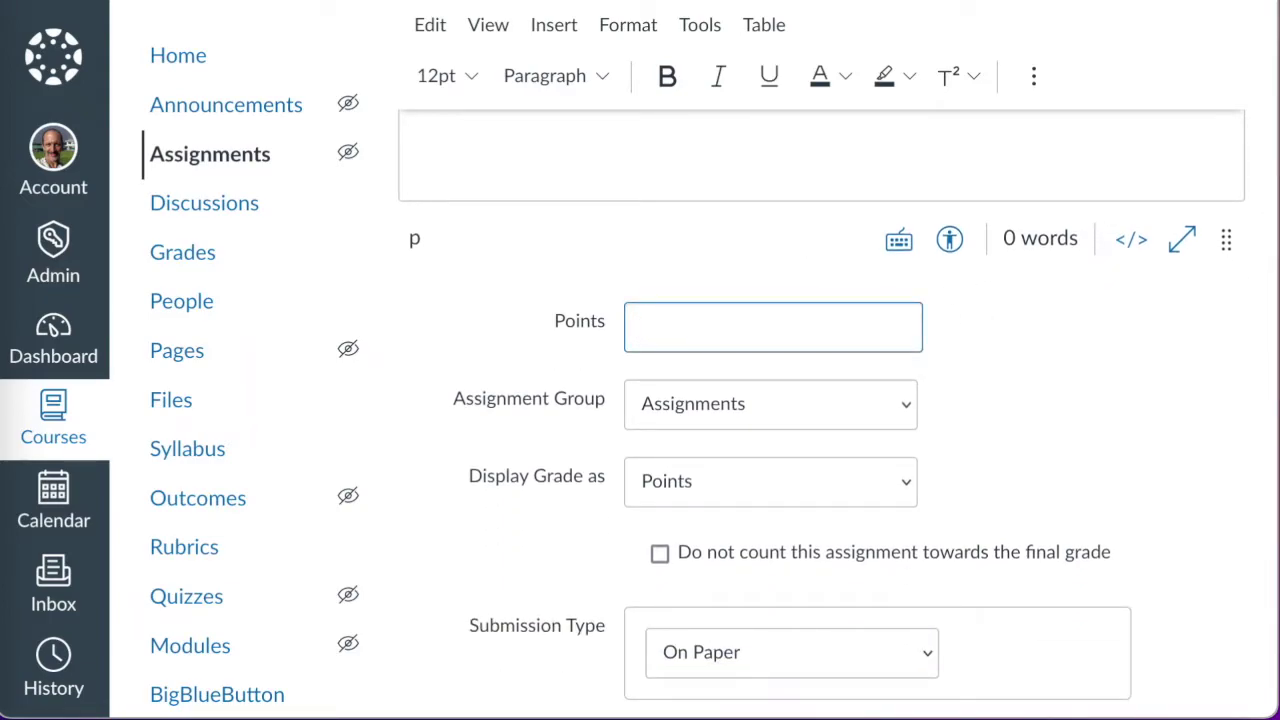
type("10")
left_click(738, 364)
scroll(775, 402, "down", 1)
scroll(778, 415, "down", 2)
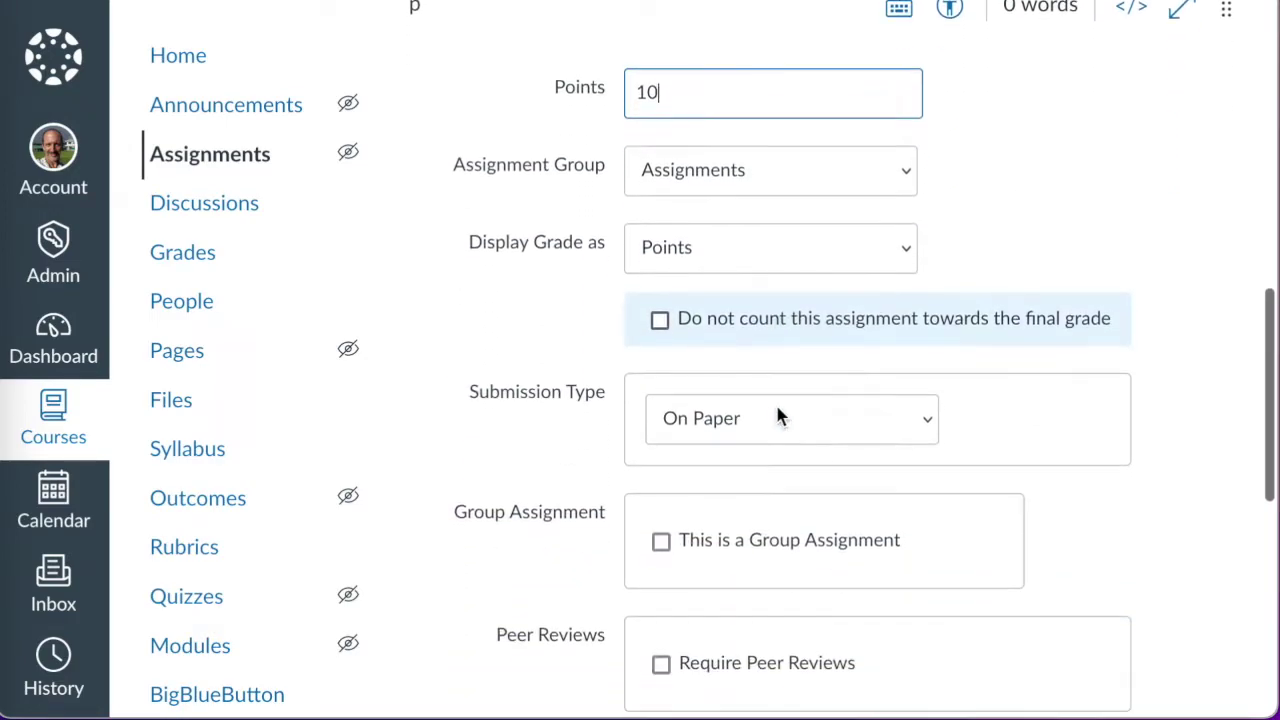
left_click(804, 418)
left_click(804, 414)
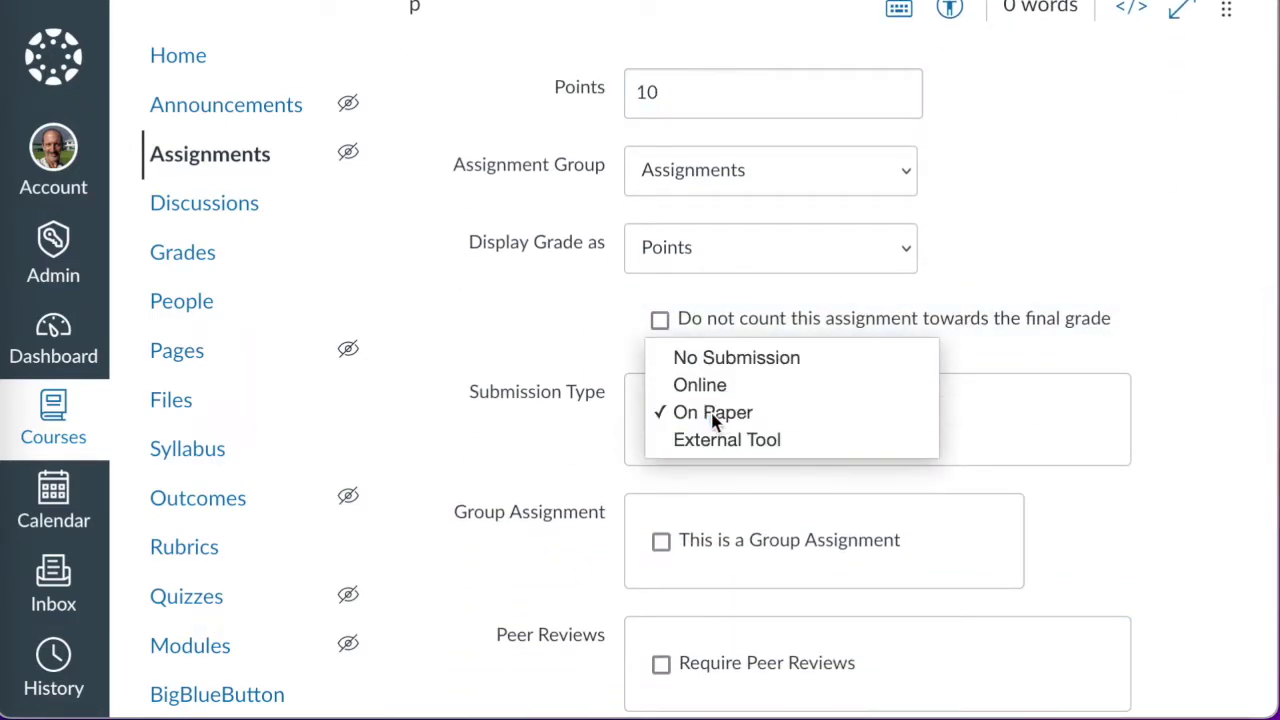
Set the assignment's due date to Apr 15, 2022, 2:10 PM, and save and publish it.
scroll(712, 420, "down", 4)
scroll(712, 422, "down", 3)
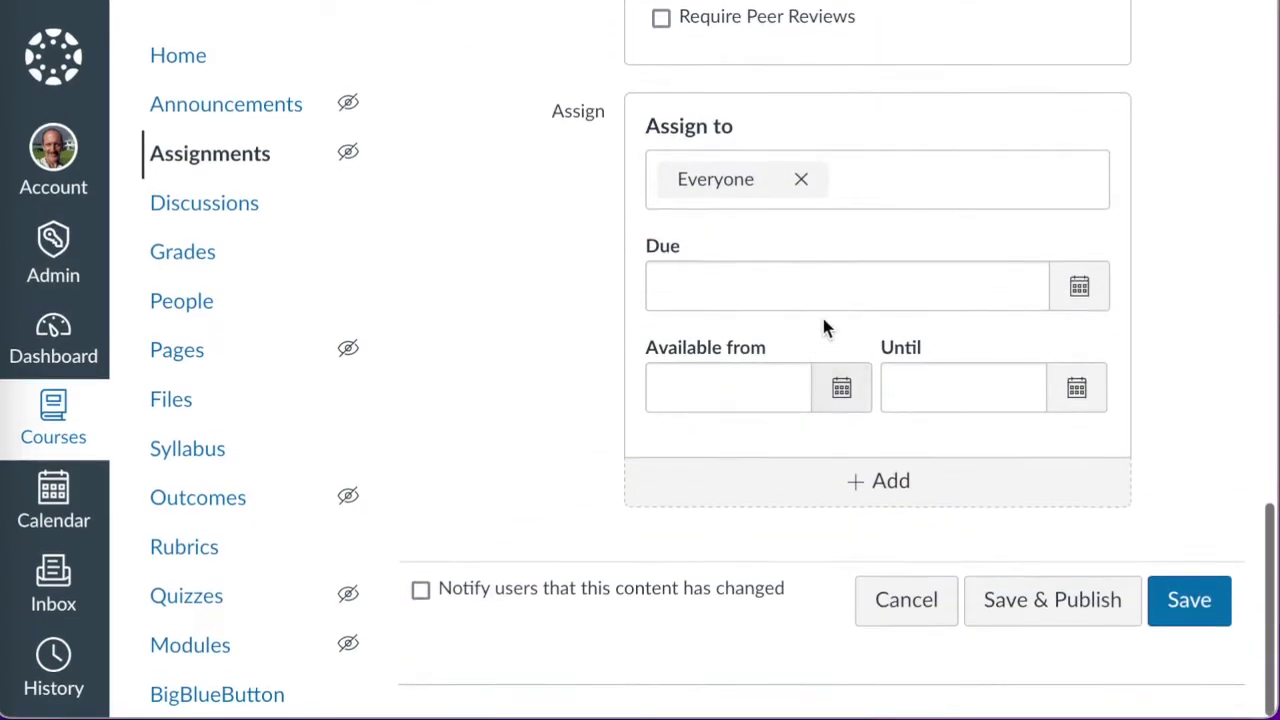
left_click(1081, 288)
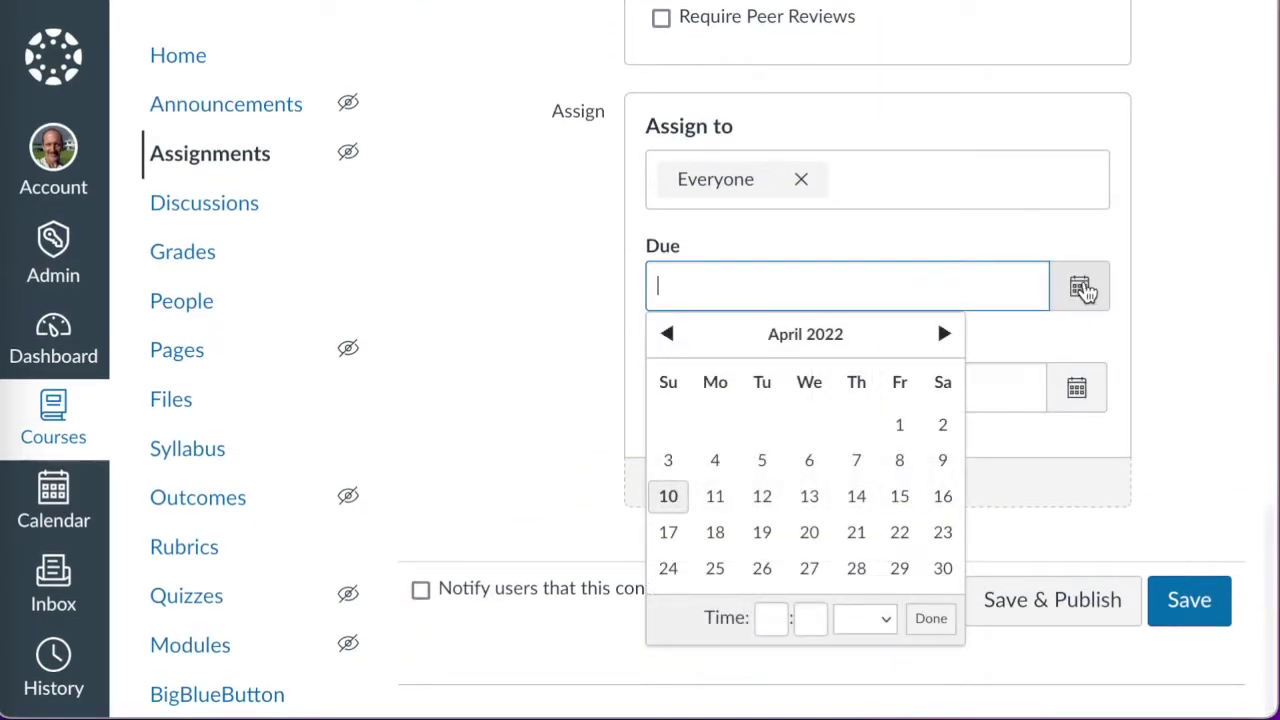
left_click(912, 505)
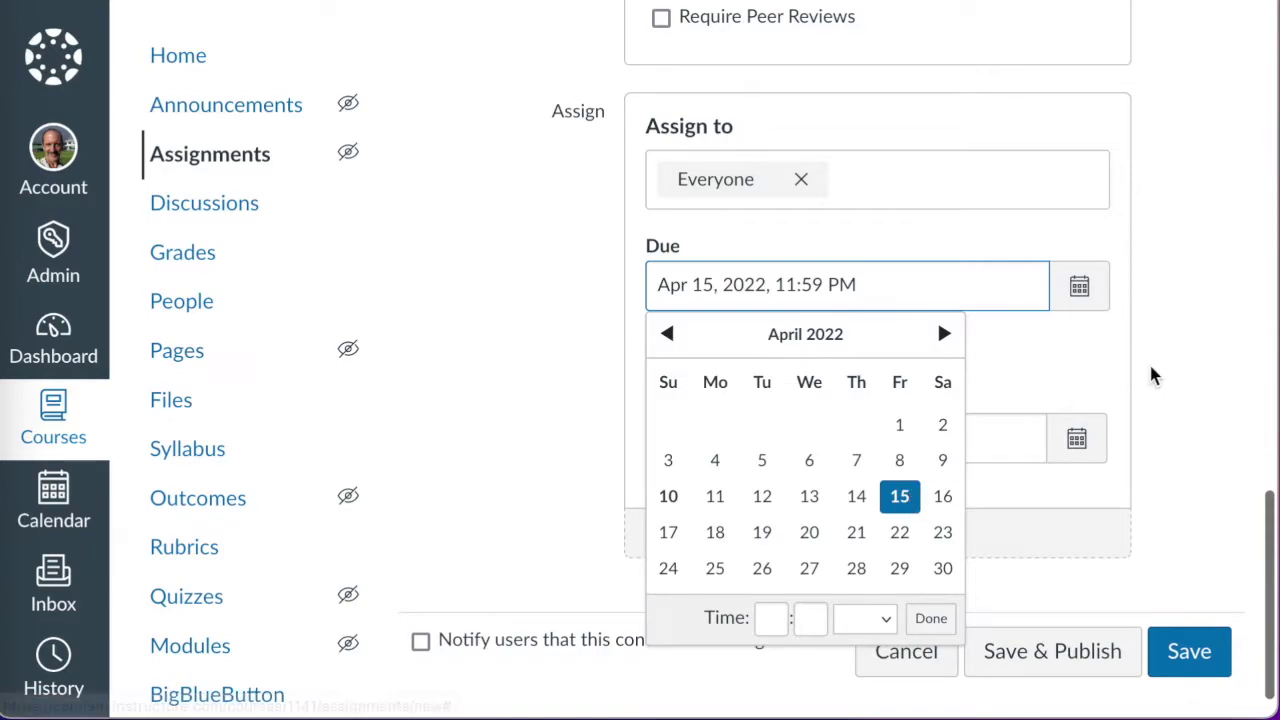
left_click(1071, 345)
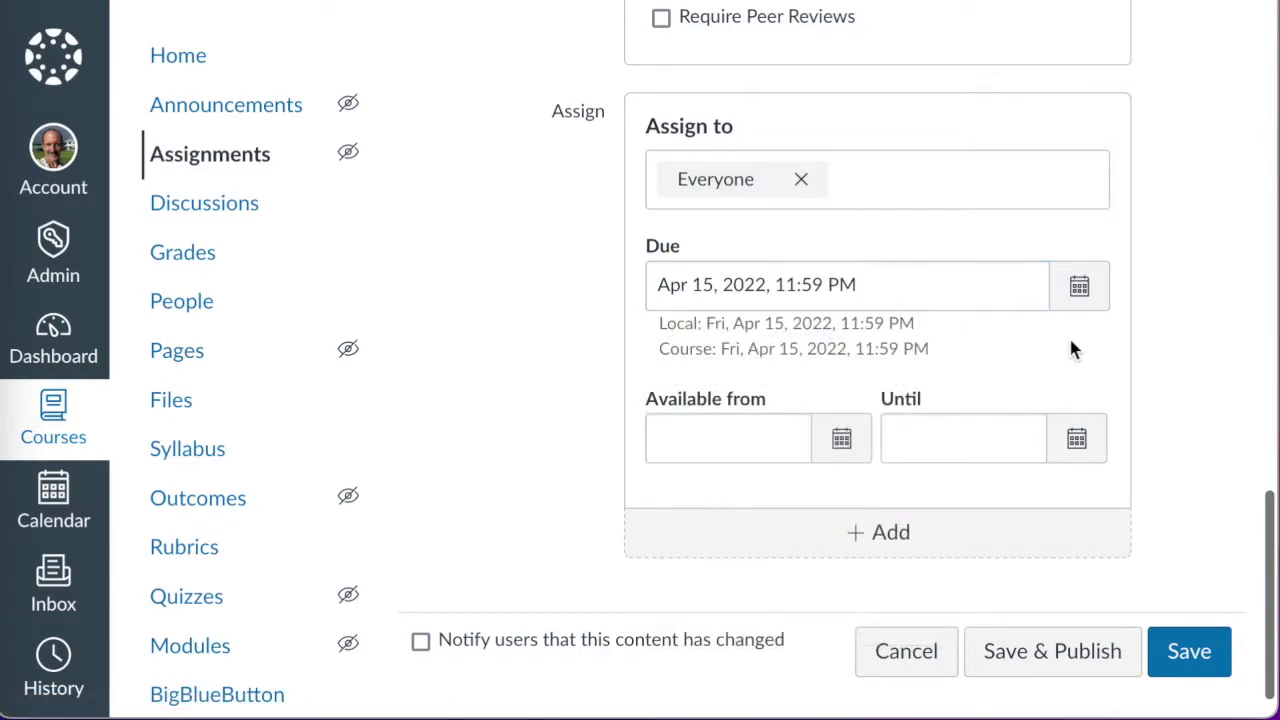
double_click(783, 285)
type("2:")
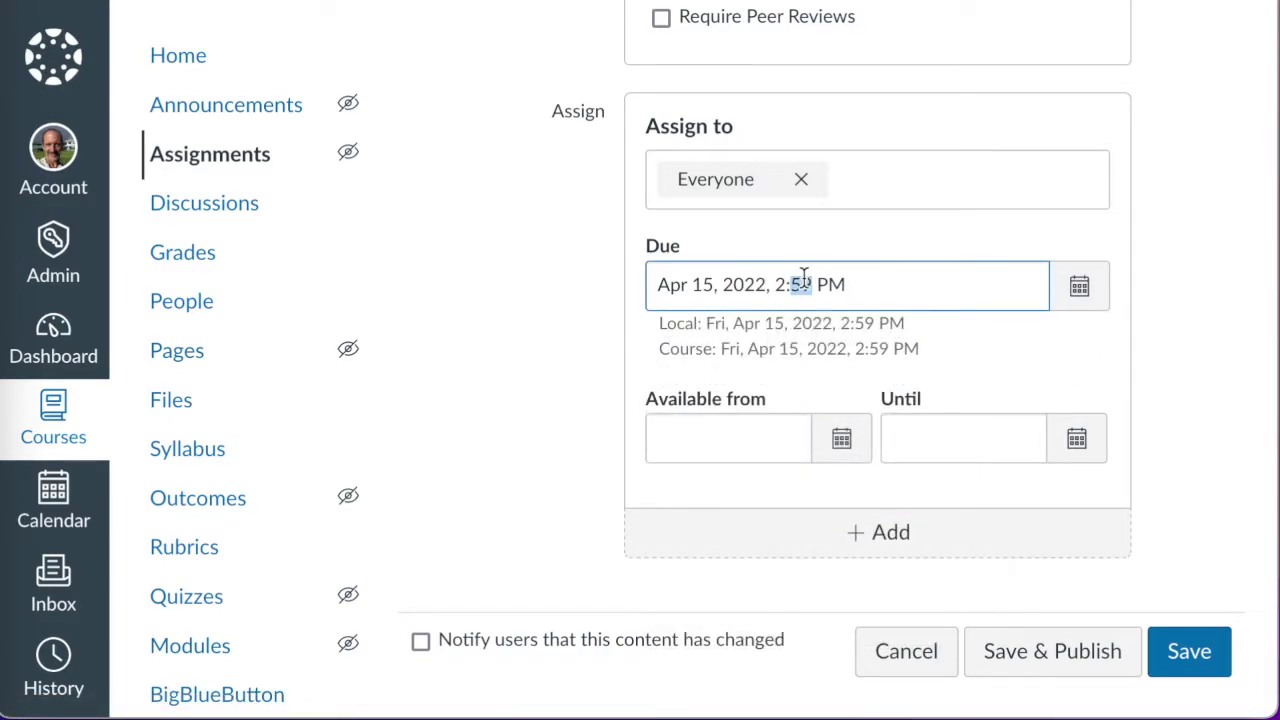
type("10")
left_click(1040, 662)
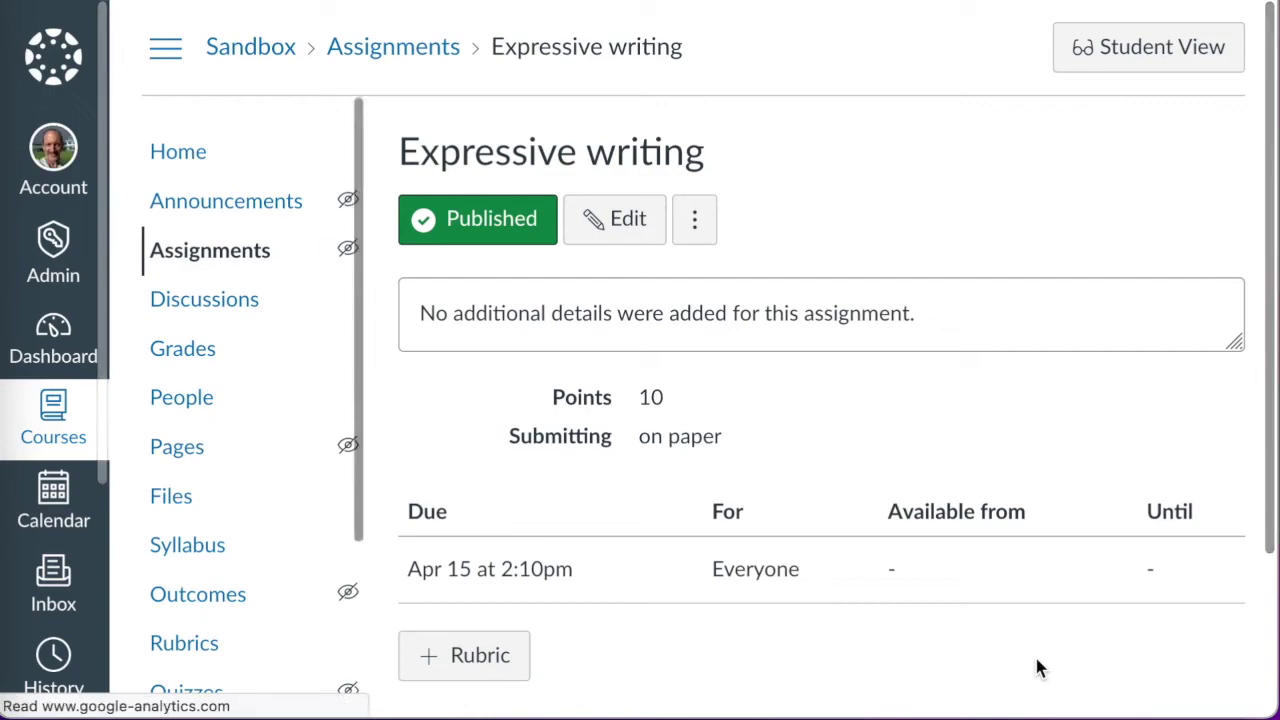
Return to the course's assignment list and start an assignment named Test one in the Tests group, using the full options form.
scroll(1037, 667, "down", 1)
scroll(1037, 668, "down", 3)
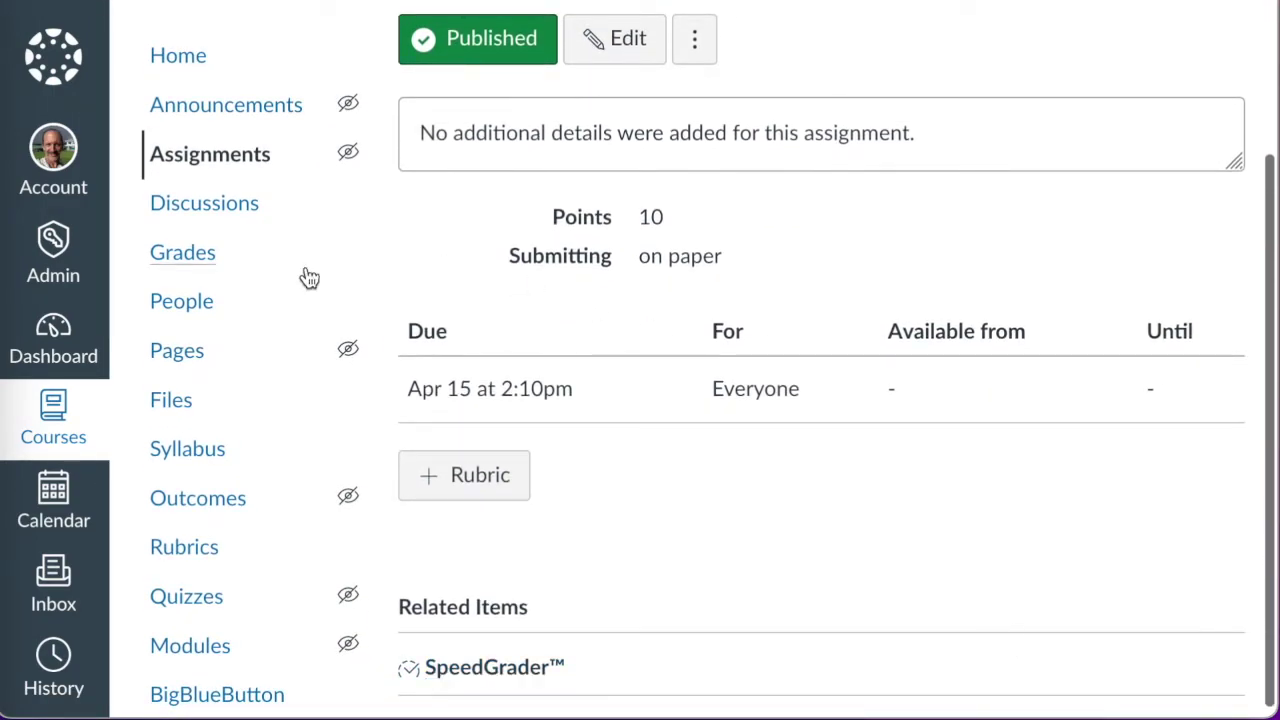
scroll(457, 195, "up", 4)
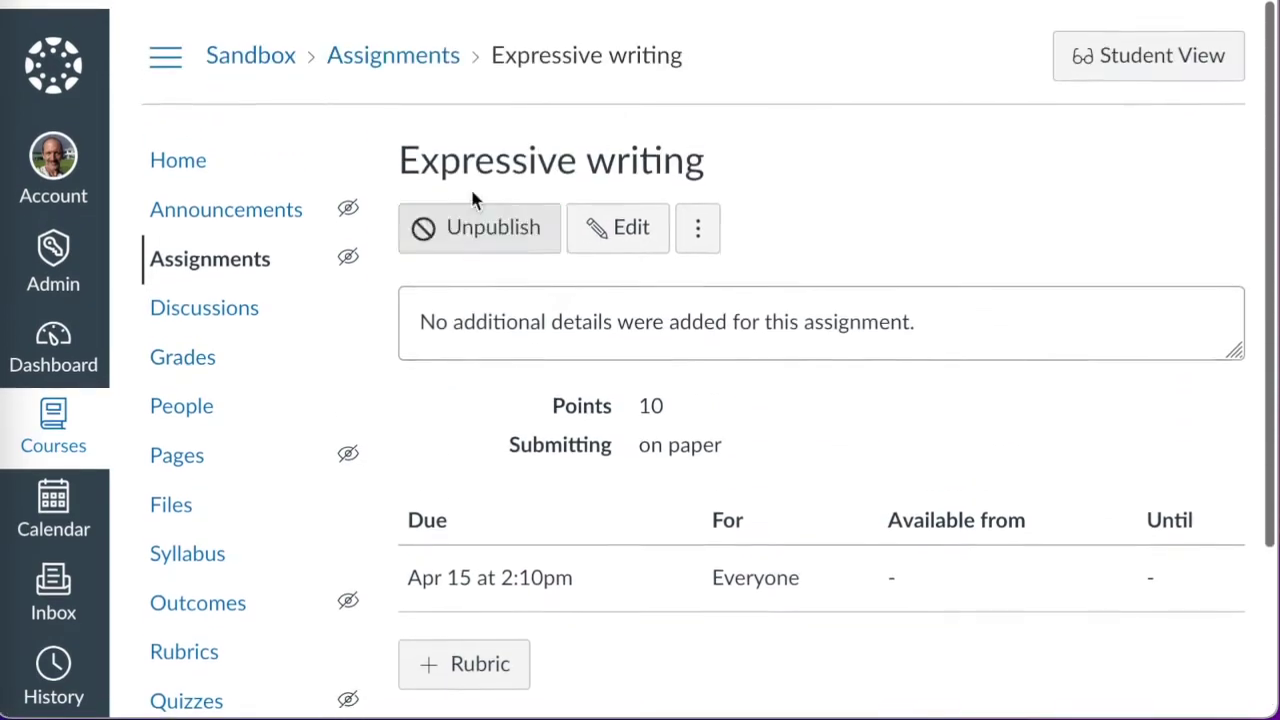
left_click(405, 45)
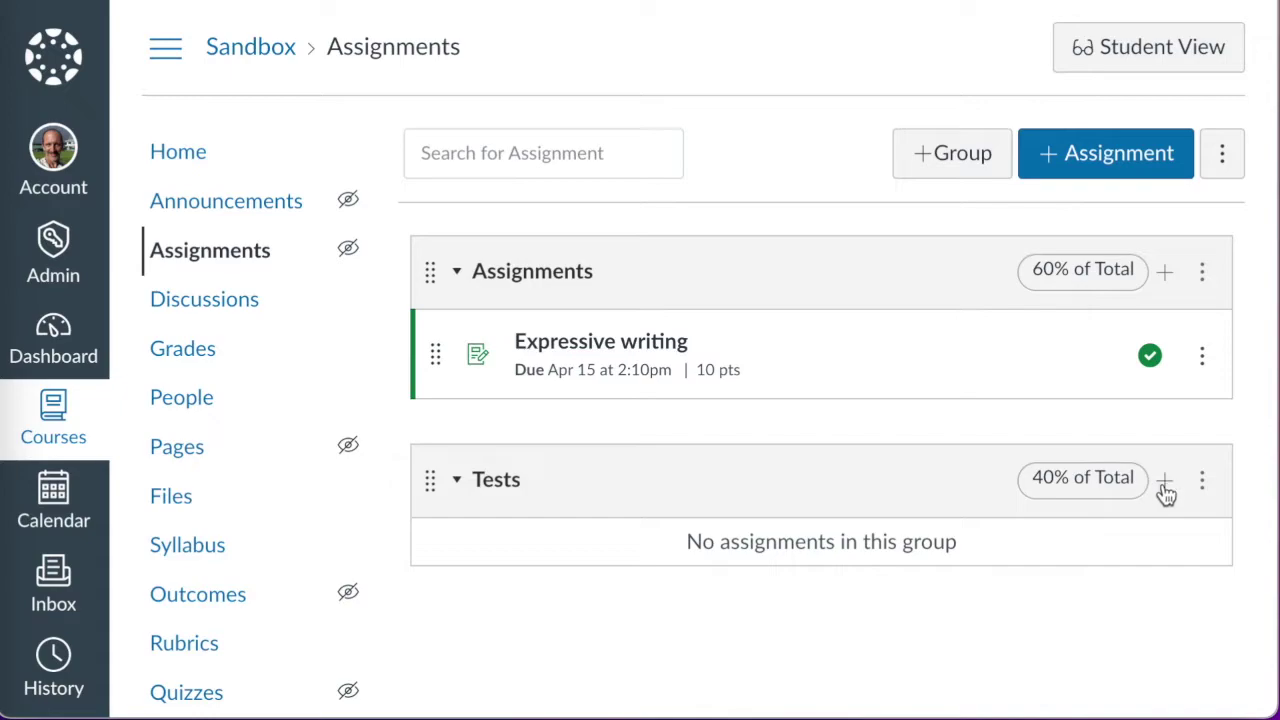
left_click(1165, 484)
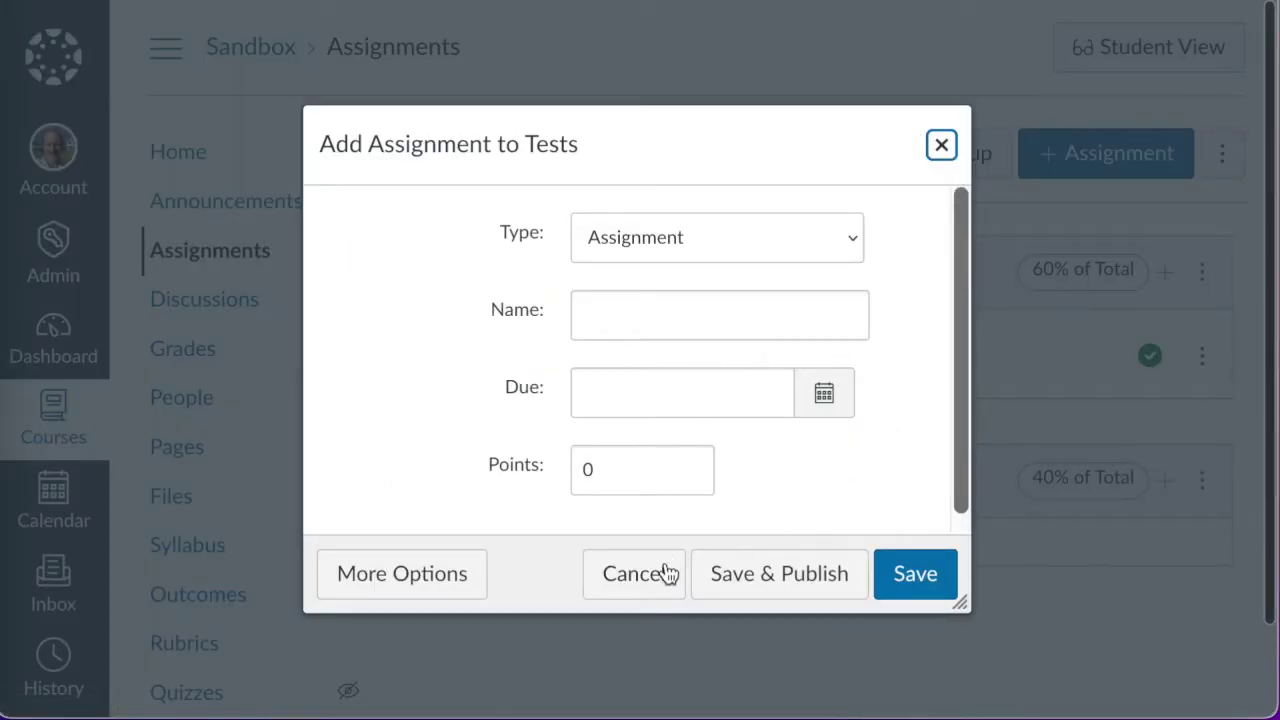
left_click(386, 572)
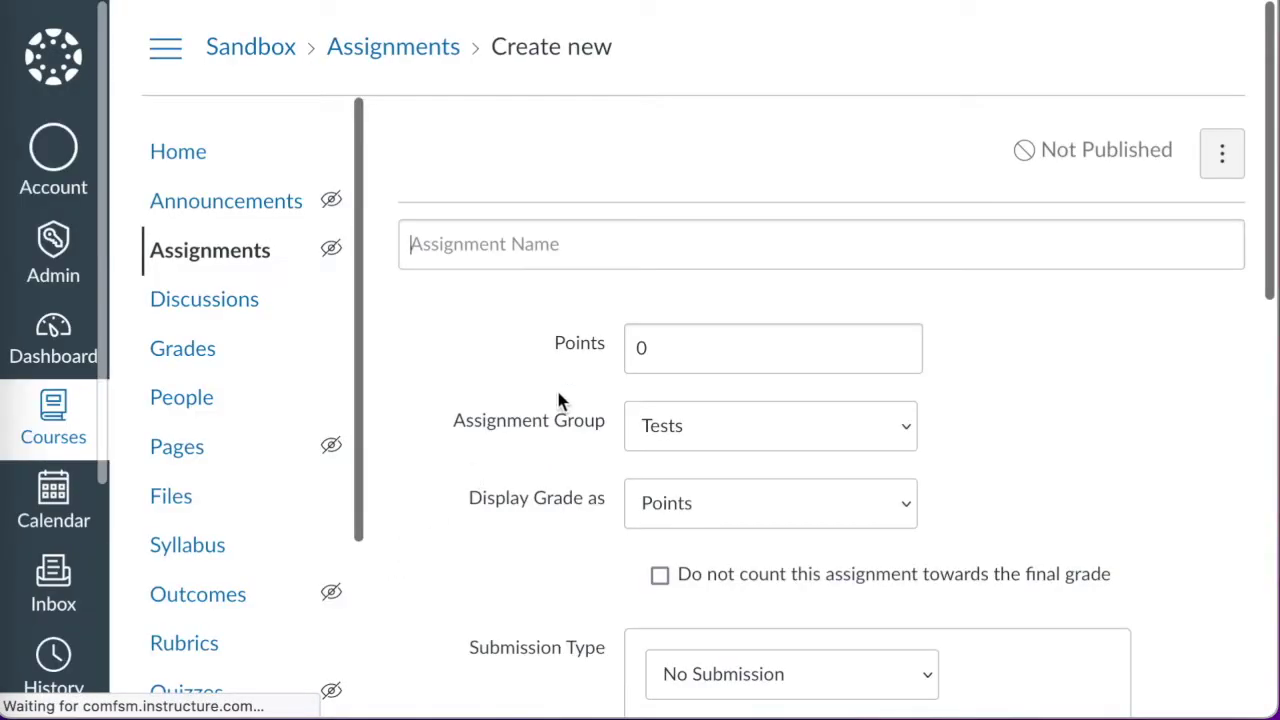
type("Test one")
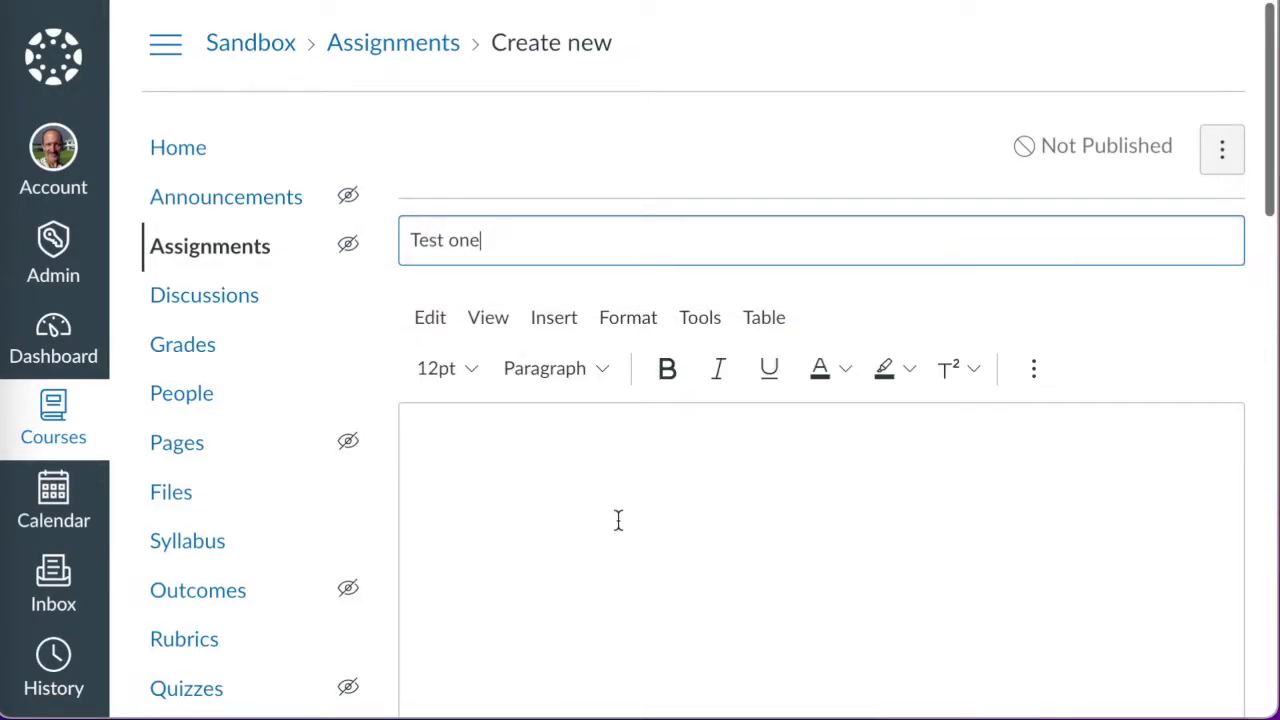
Set the Test one assignment's submission type to On Paper, keeping it in the Tests group.
scroll(617, 520, "down", 5)
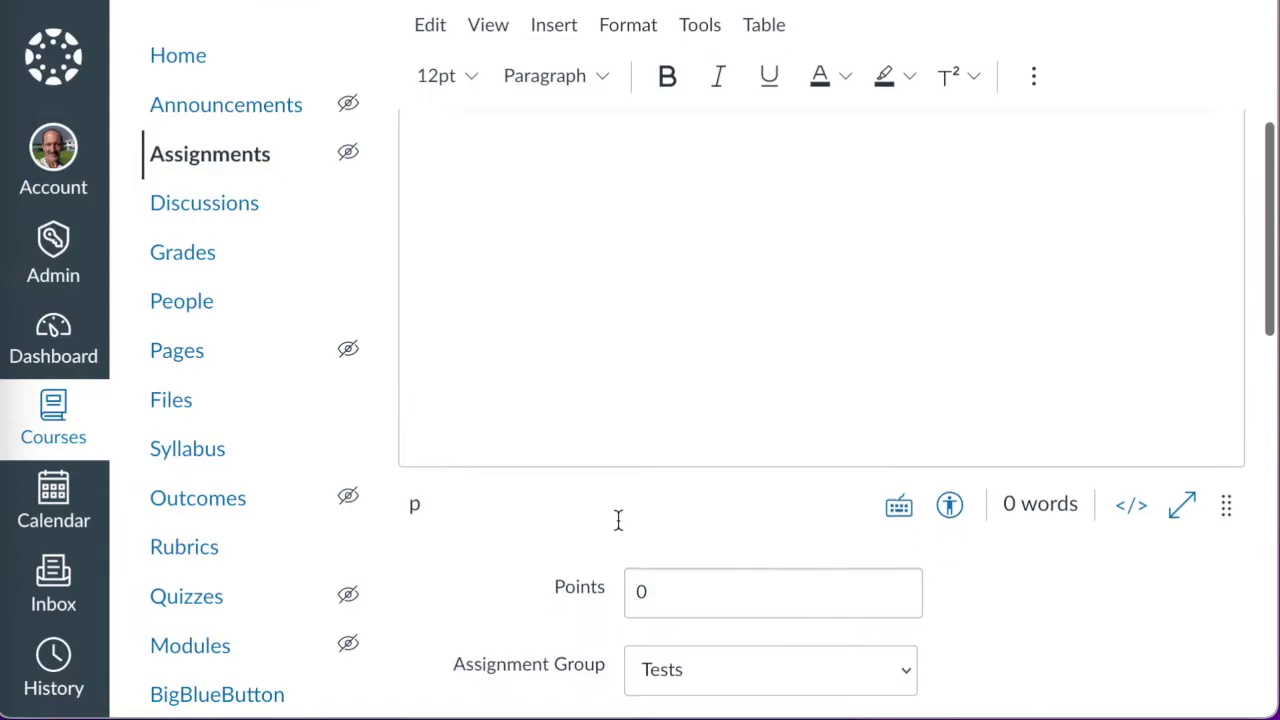
scroll(617, 530, "down", 2)
left_click(774, 440)
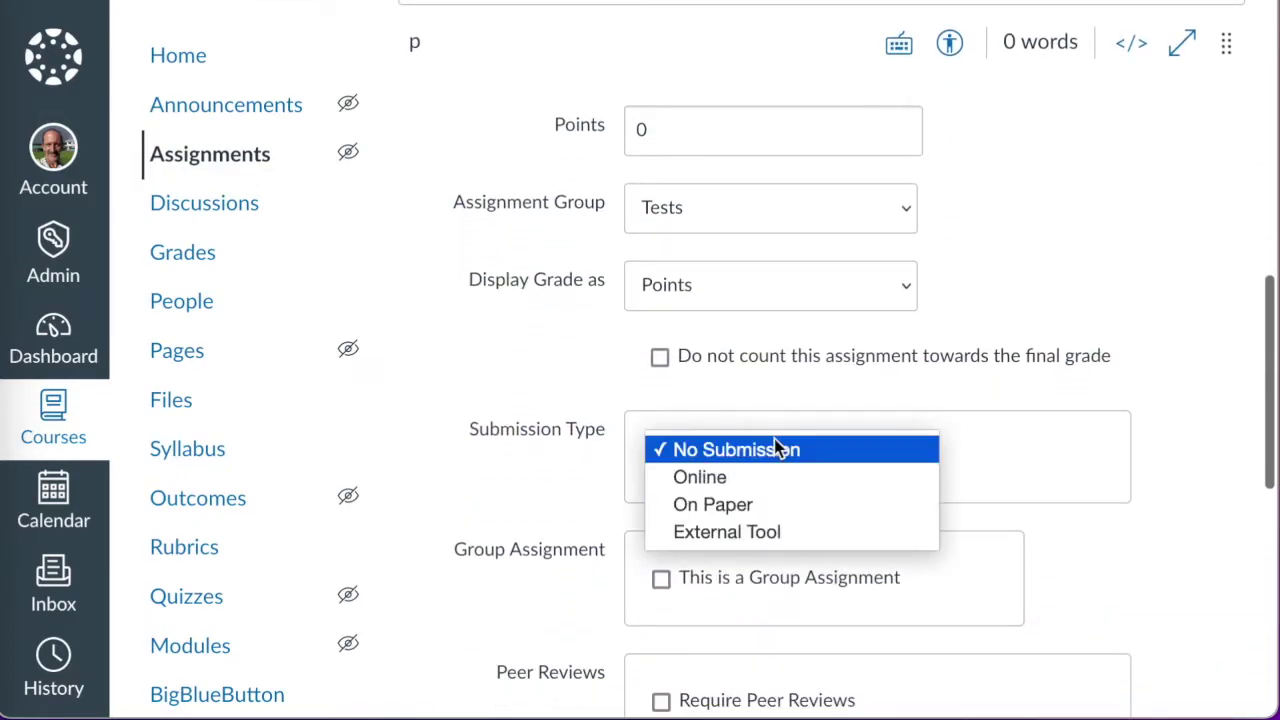
left_click(745, 506)
Set Test one's due date to Apr 22, 2022, 3:00 PM, and save and publish the assignment.
scroll(746, 509, "down", 5)
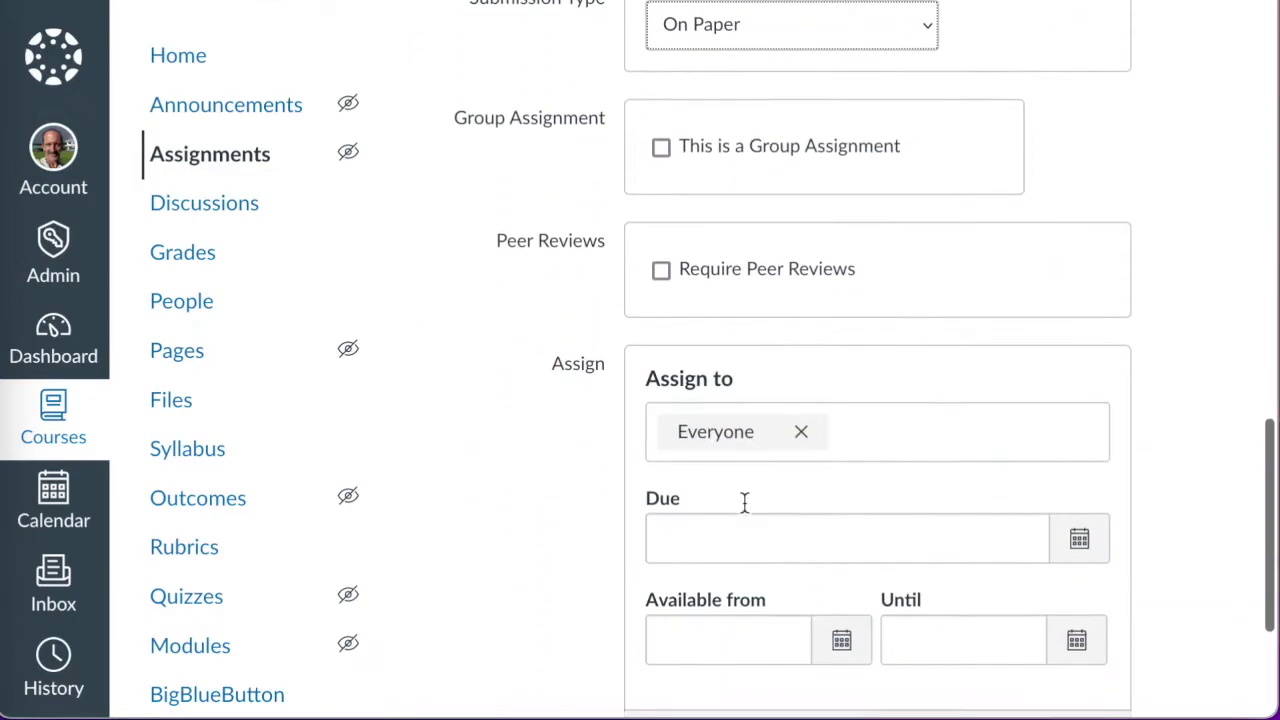
left_click(1078, 515)
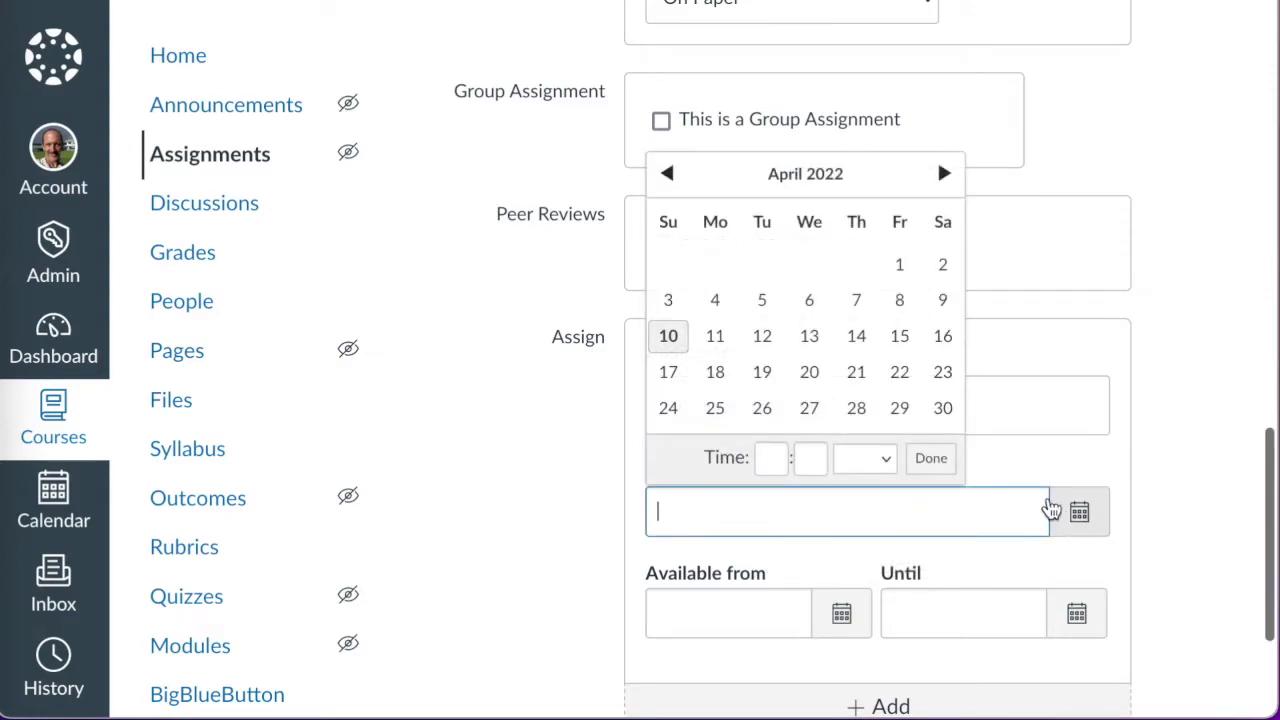
left_click(907, 385)
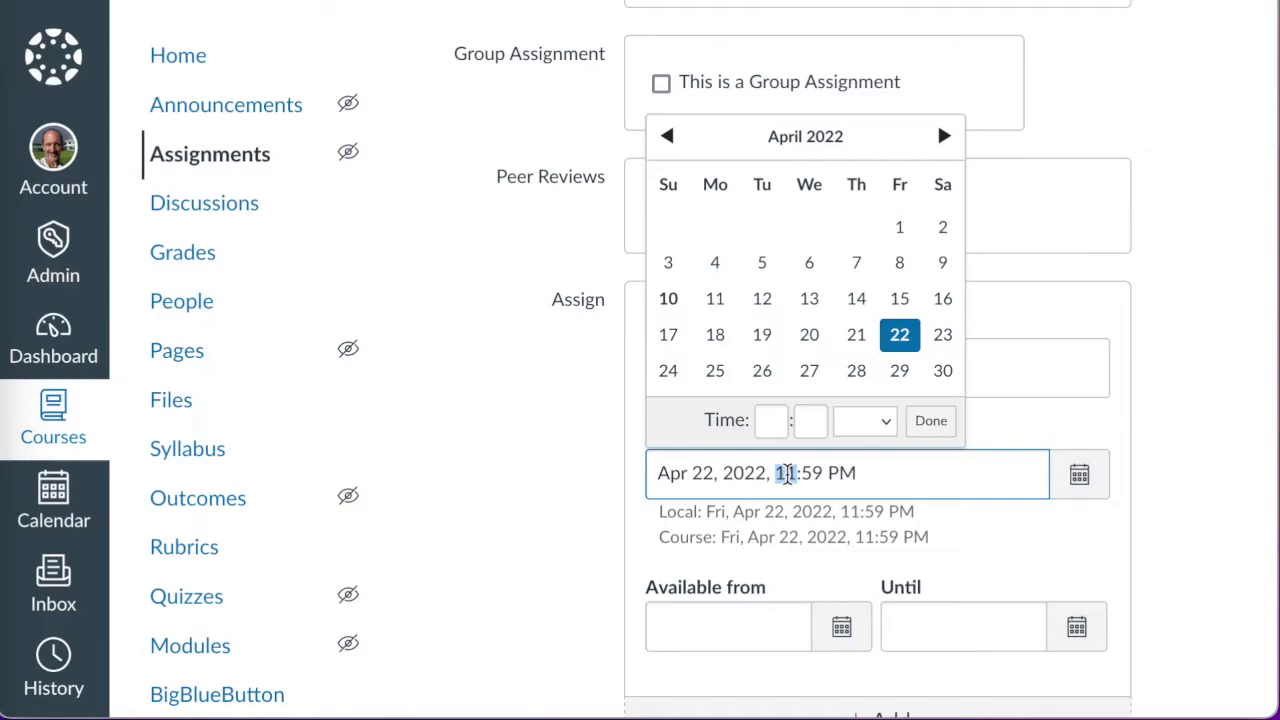
type("3:")
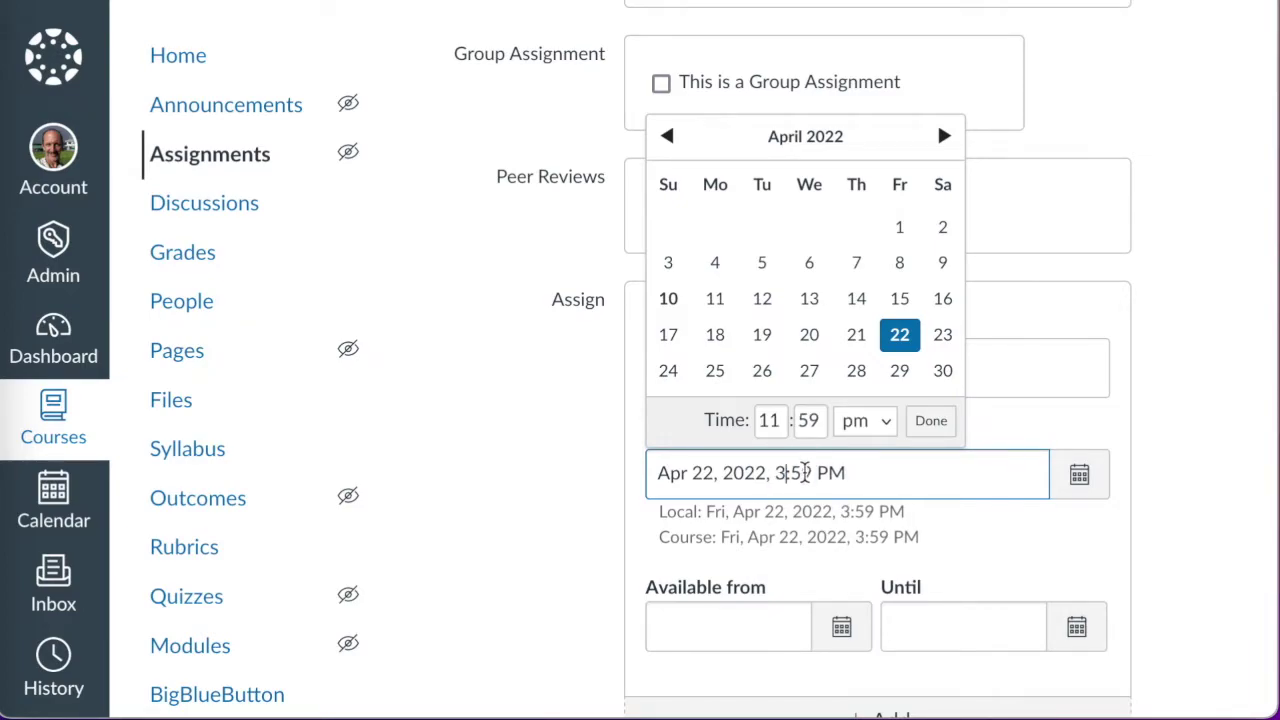
type("00")
scroll(1145, 588, "down", 3)
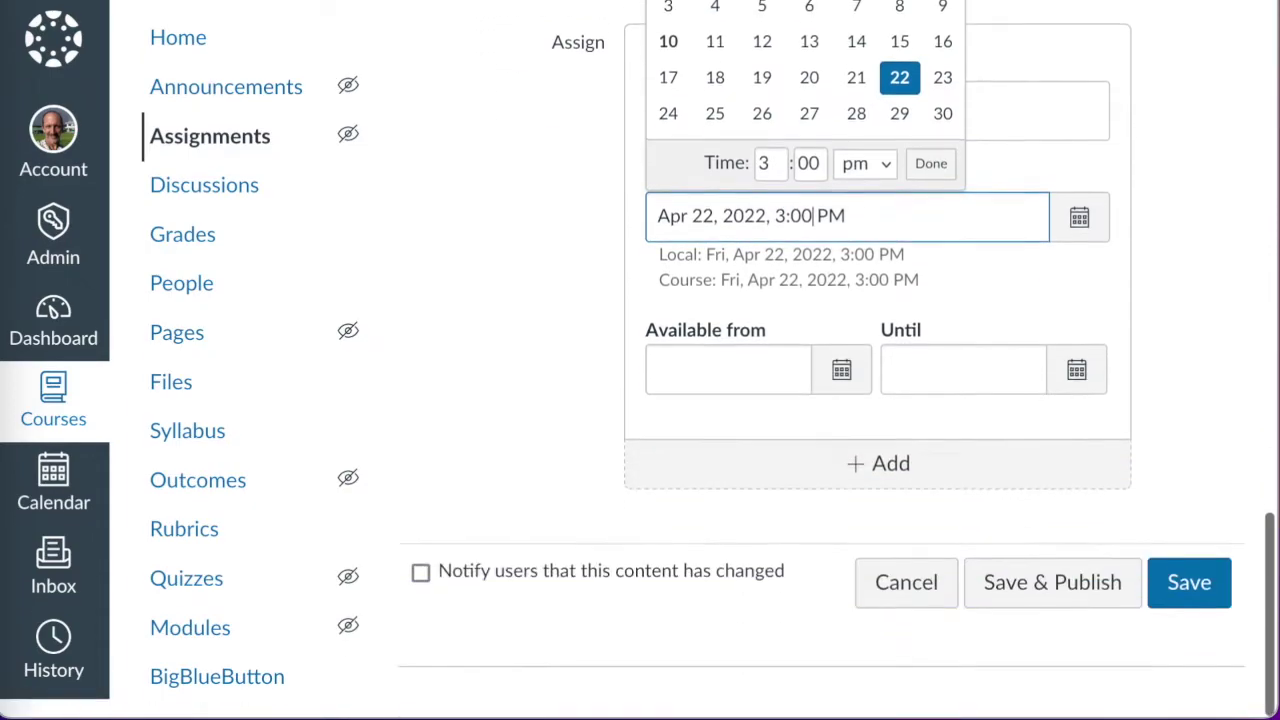
left_click(1078, 603)
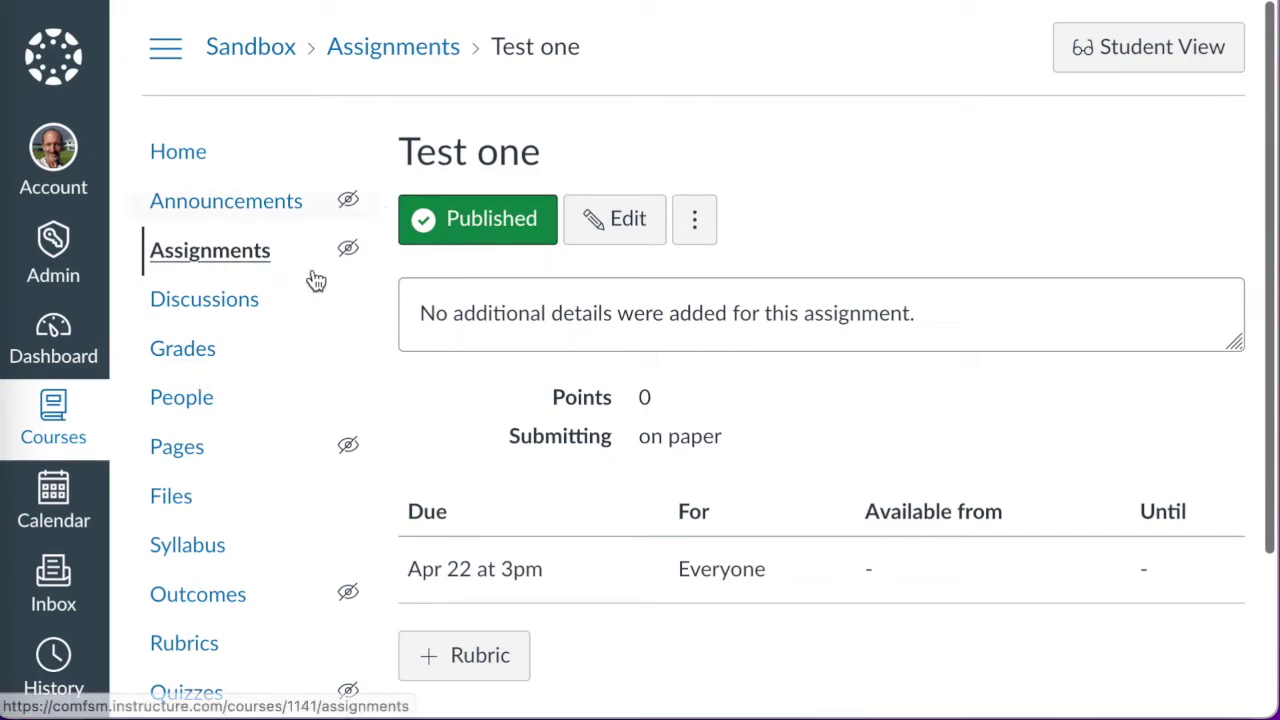
Open the course gradebook and show the Assignment Groups filter, leaving it on All Assignment Groups.
left_click(420, 50)
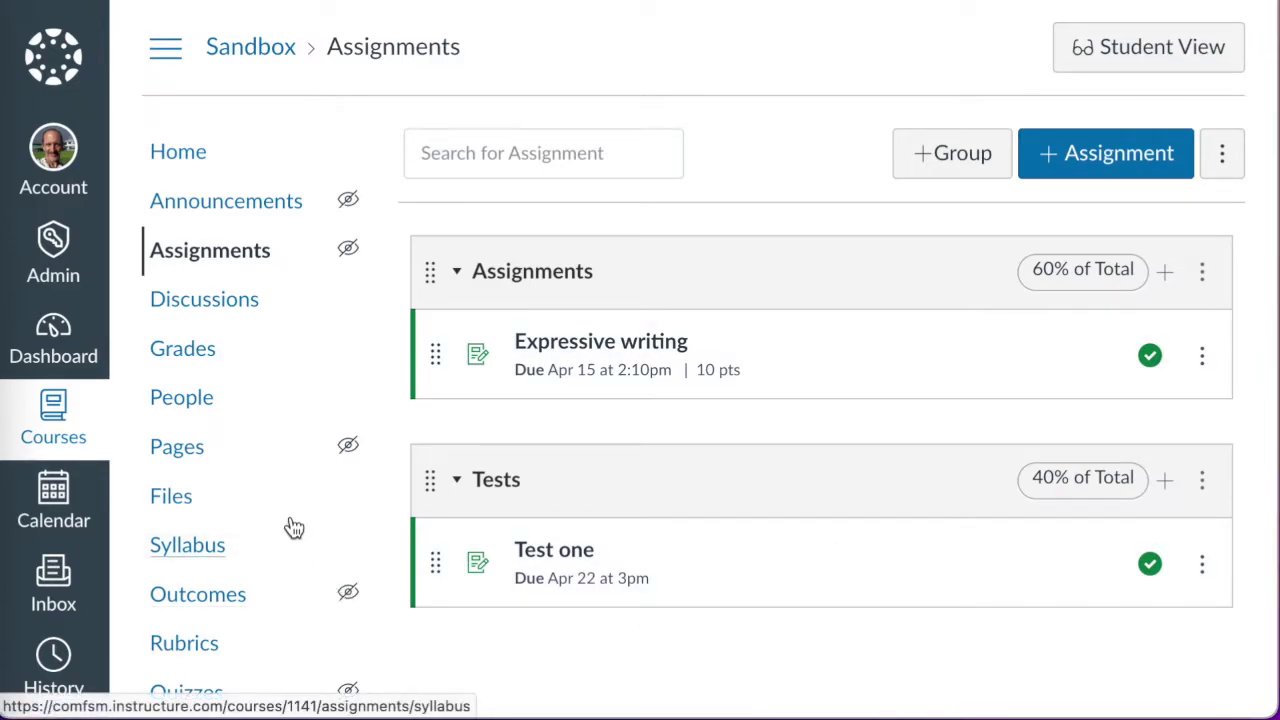
left_click(192, 352)
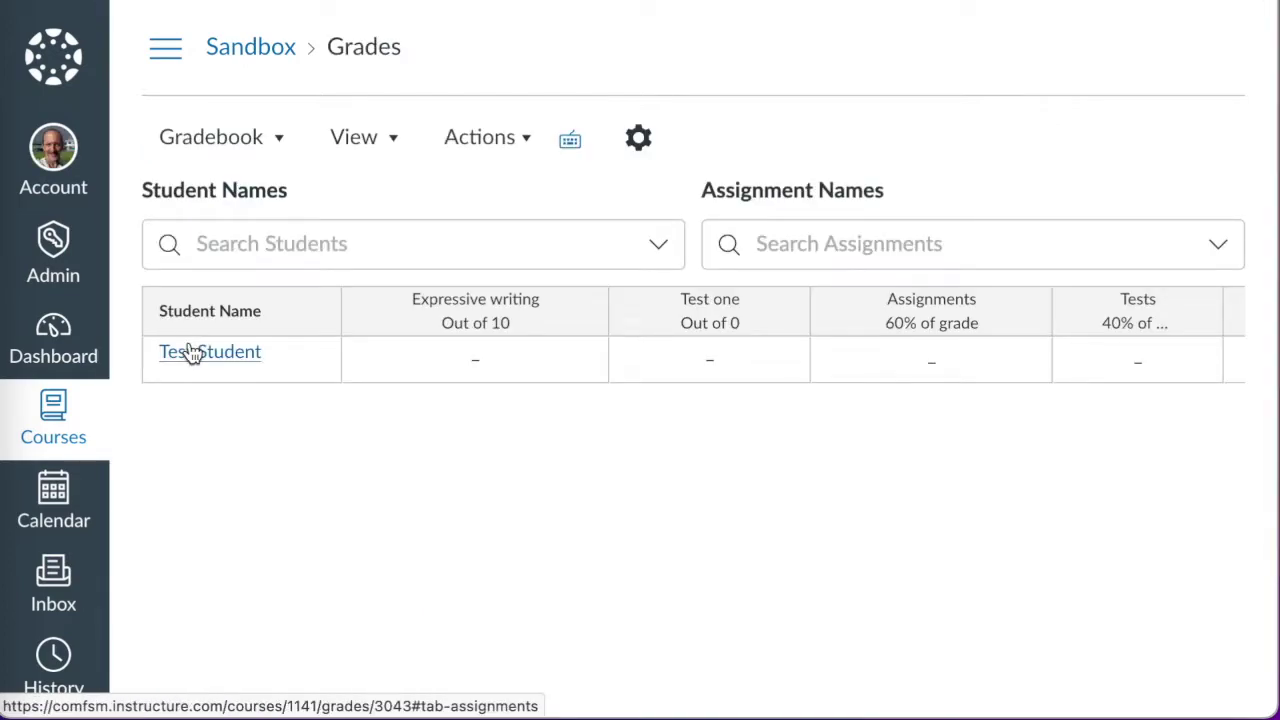
left_click(272, 149)
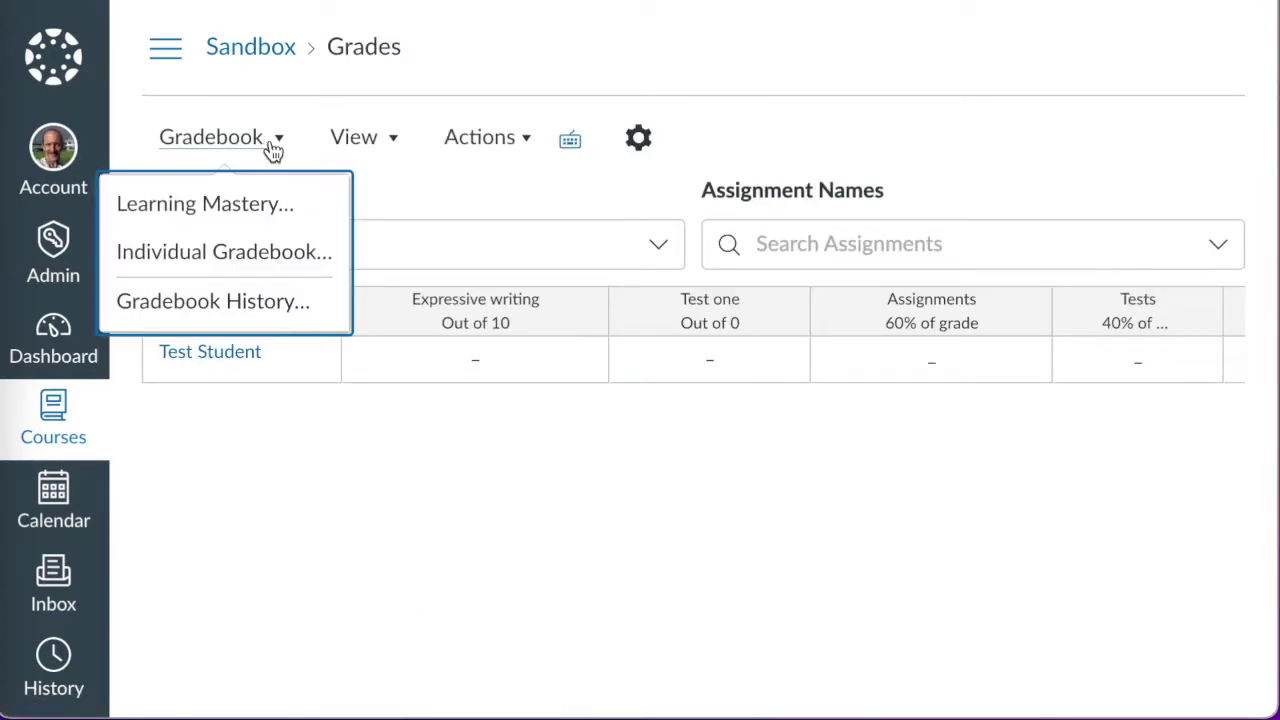
left_click(367, 149)
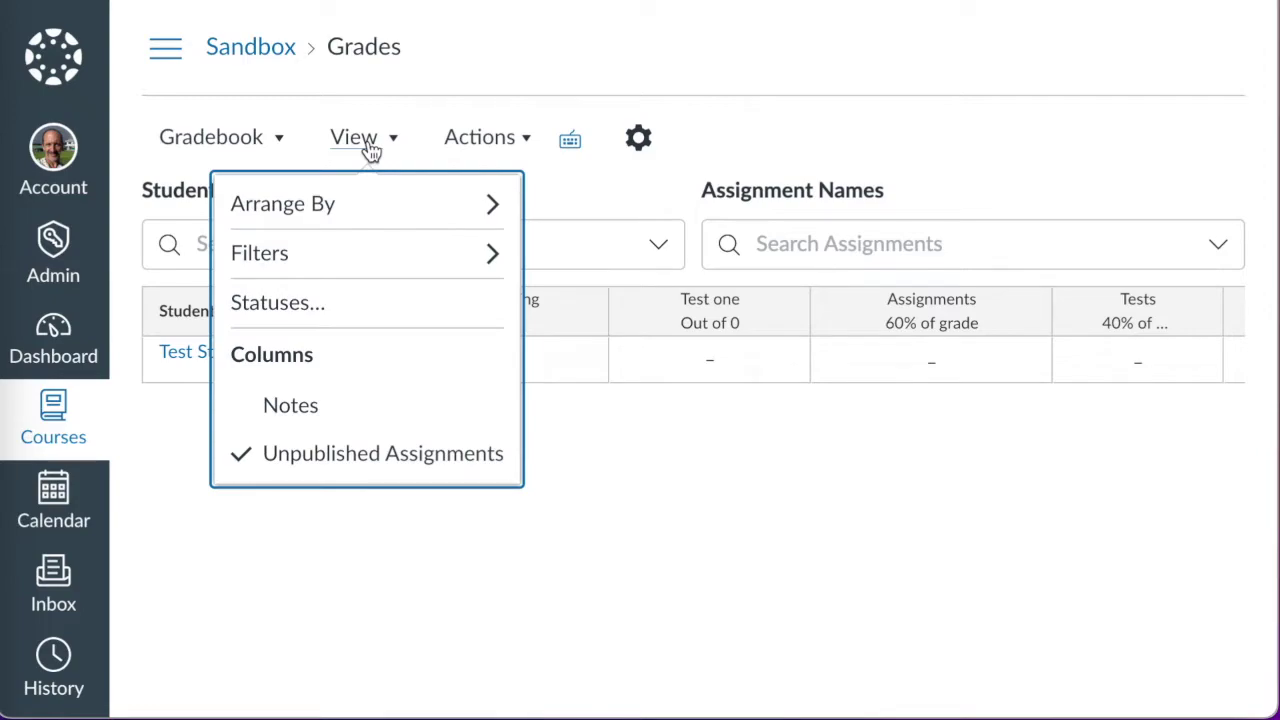
mouse_move(372, 220)
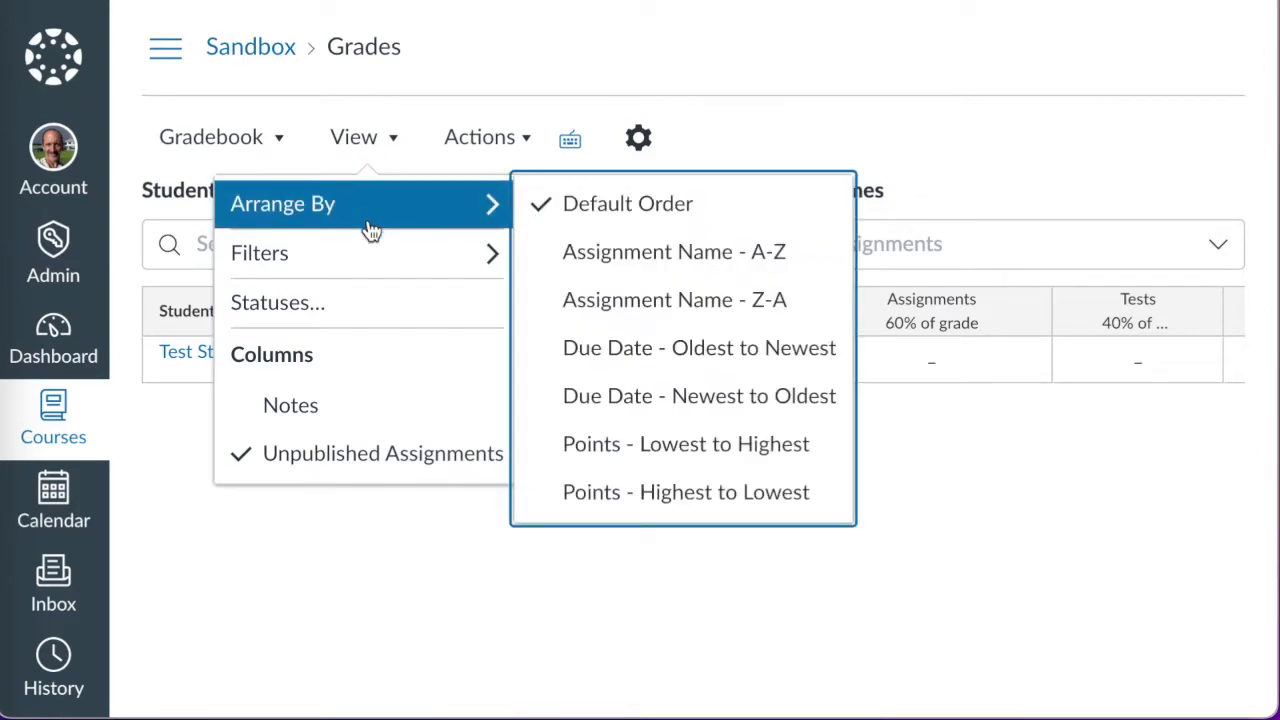
mouse_move(365, 273)
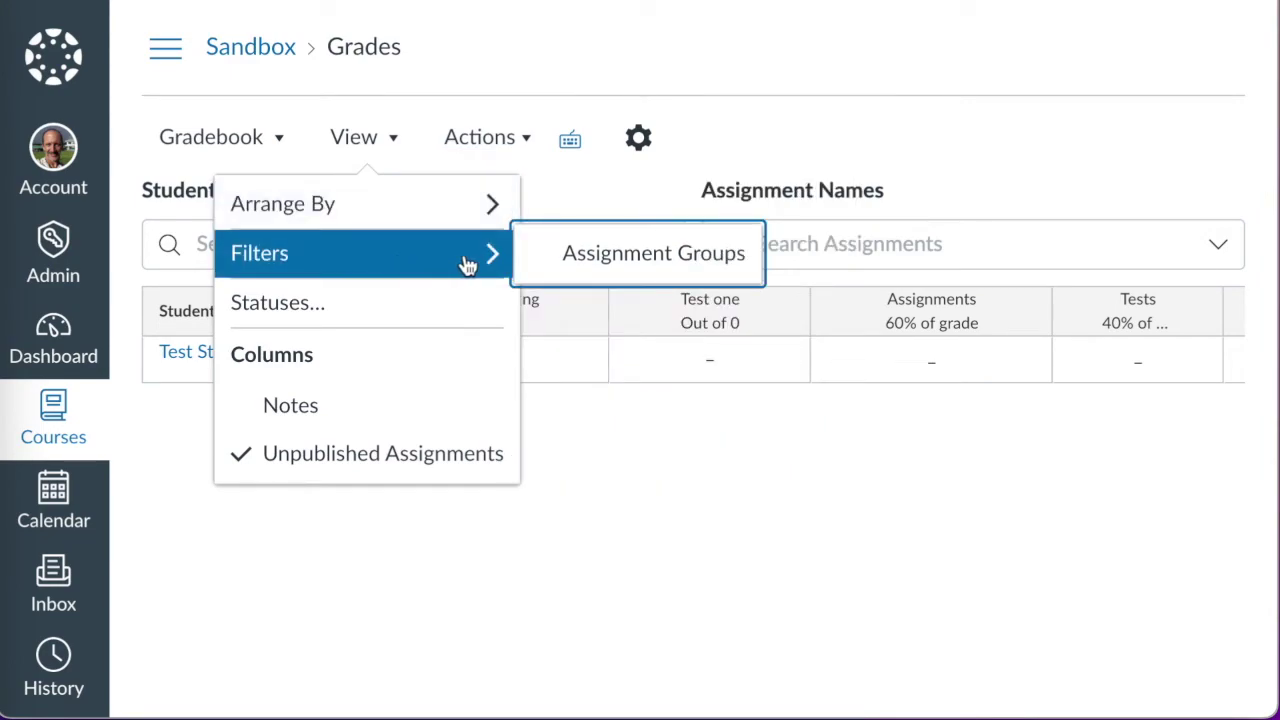
left_click(568, 260)
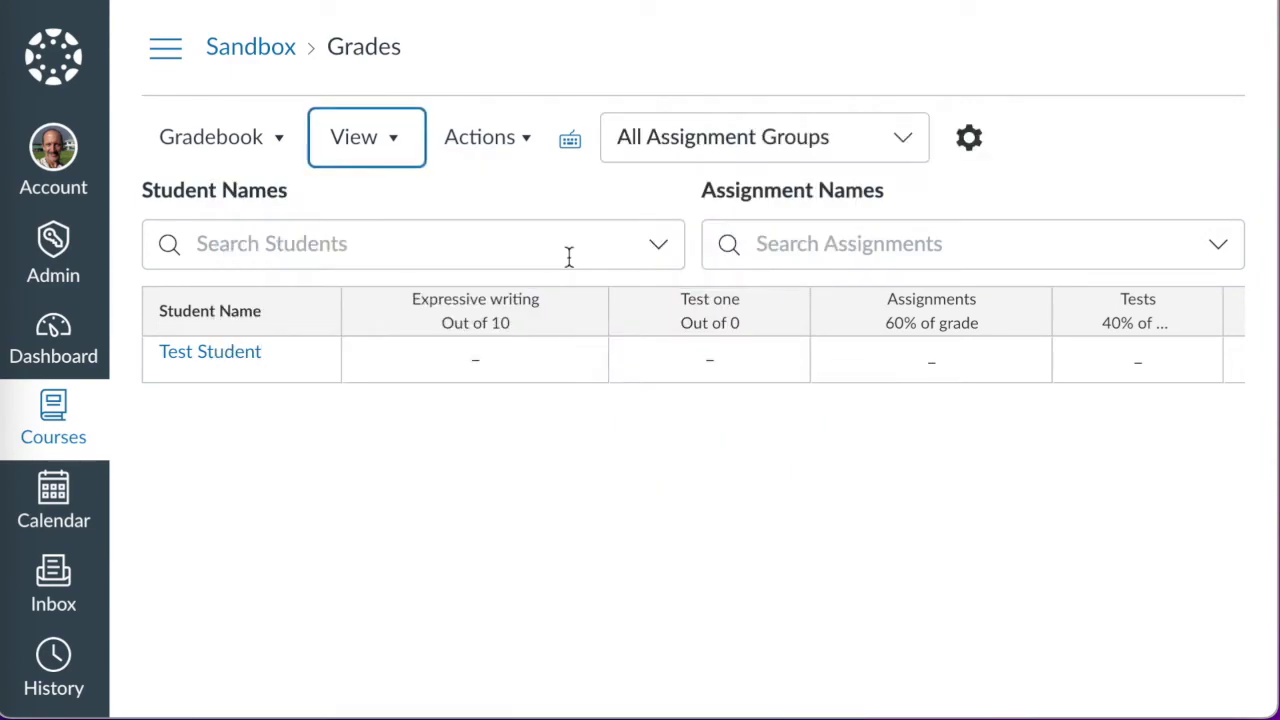
left_click(893, 144)
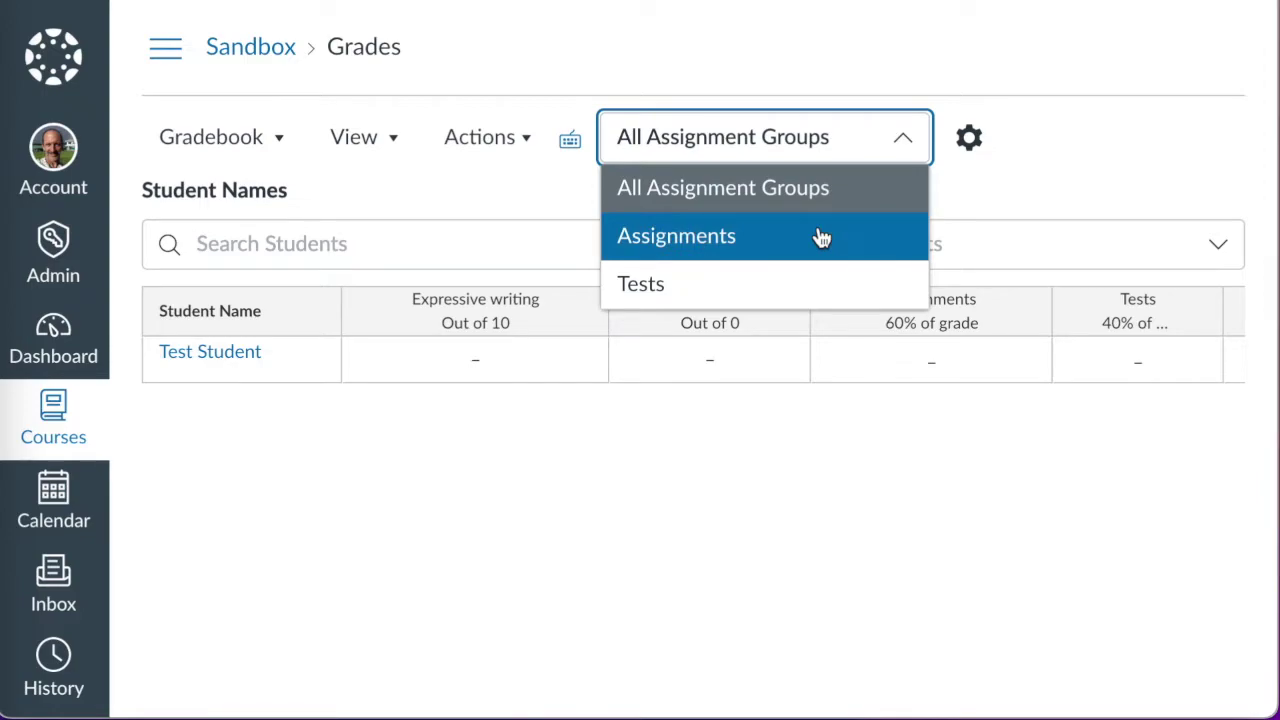
left_click(1083, 113)
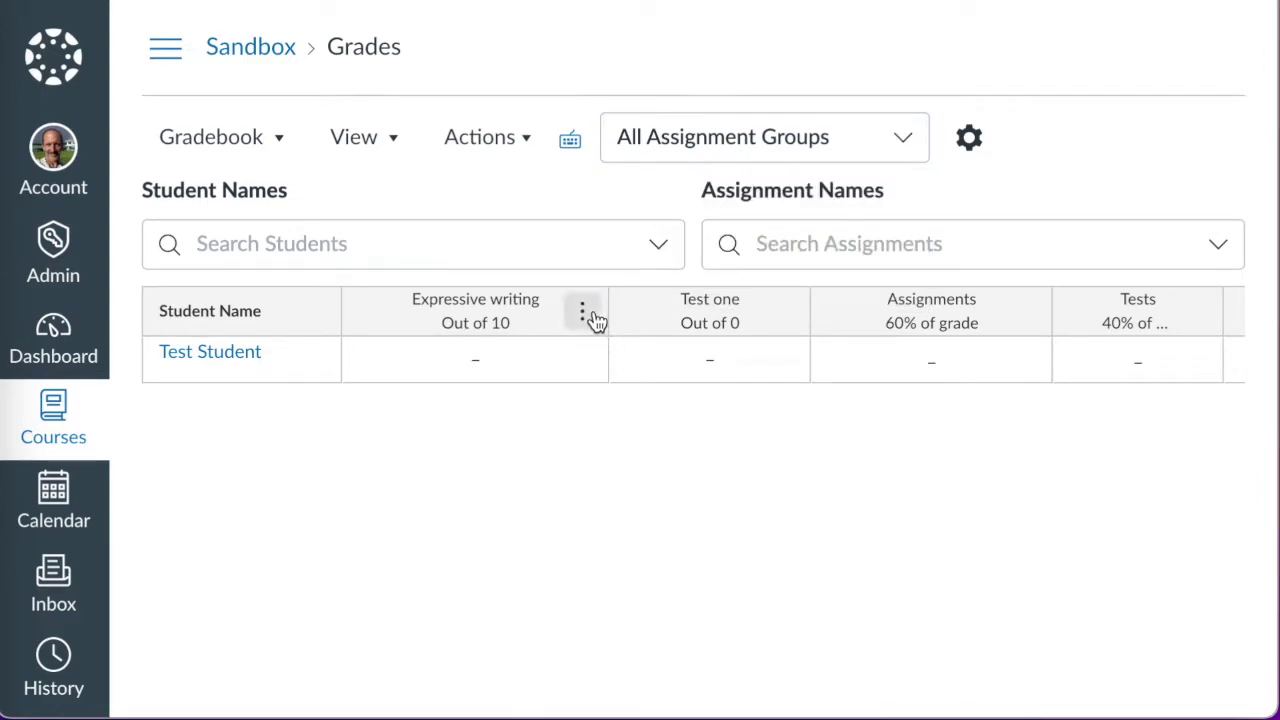
Examine the Expressive writing column's sort options and the recipient choices for messaging students, without sending a message.
left_click(586, 316)
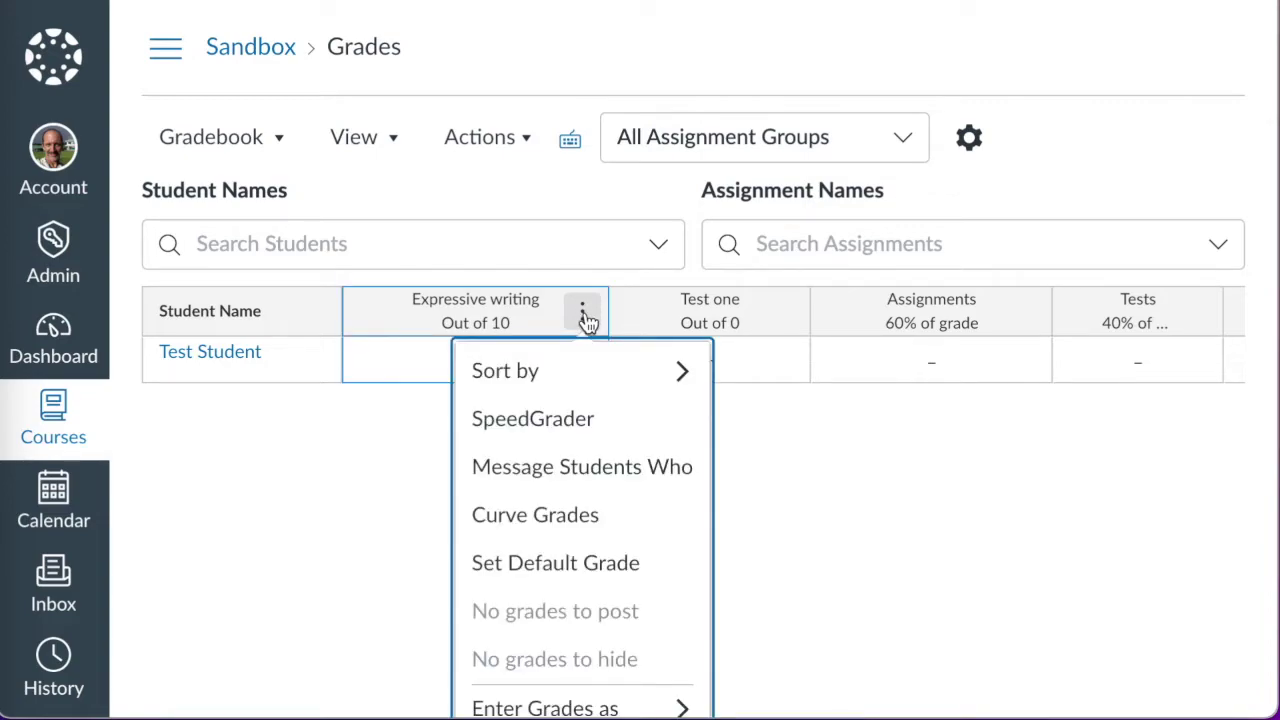
mouse_move(576, 392)
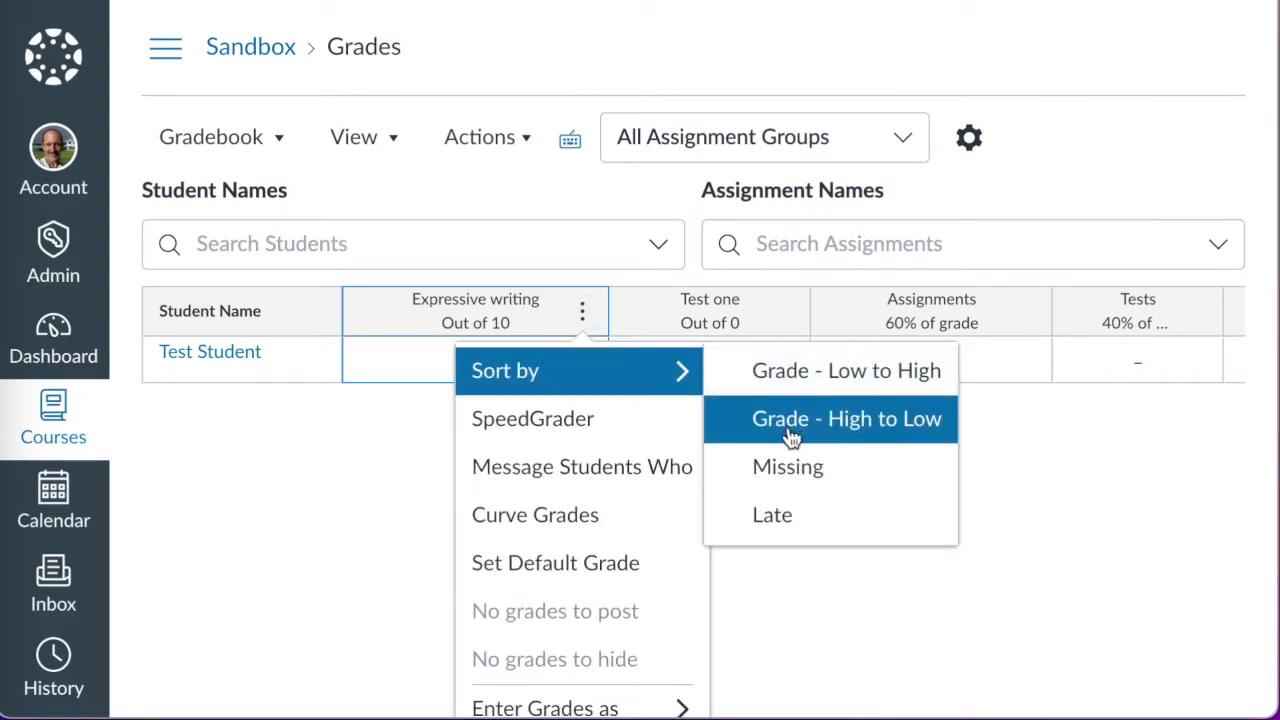
left_click(660, 482)
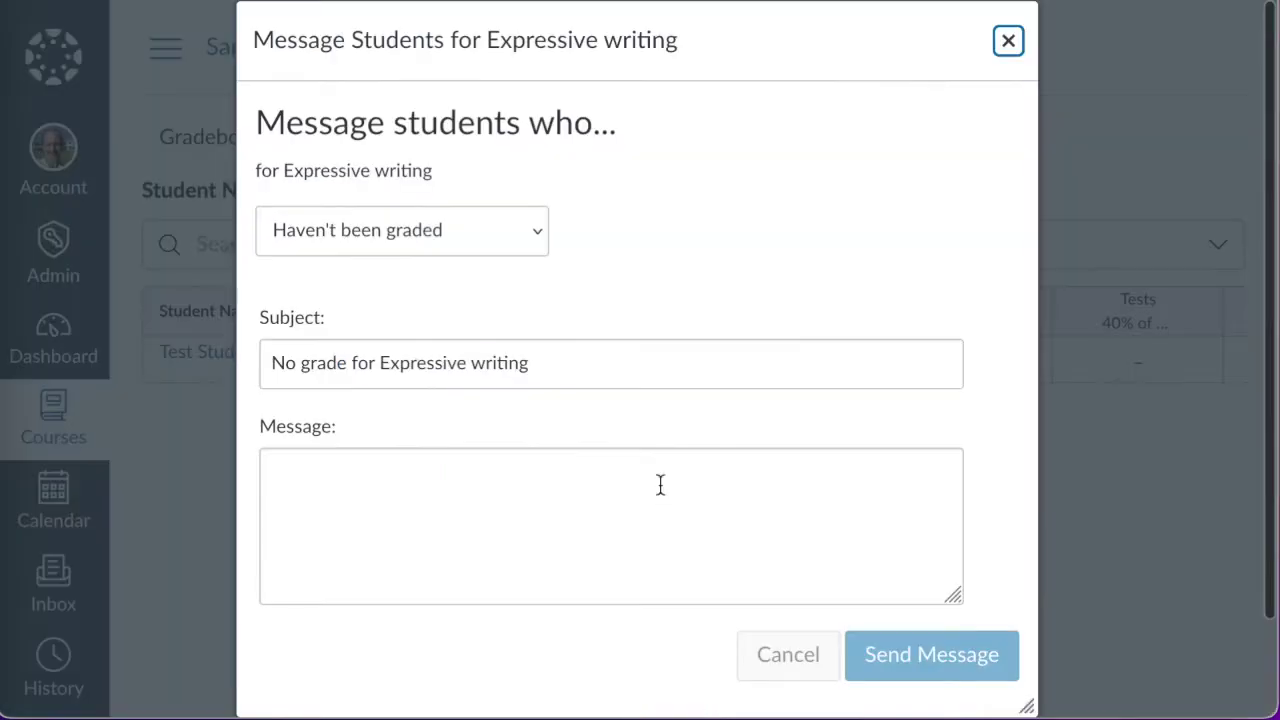
left_click(527, 247)
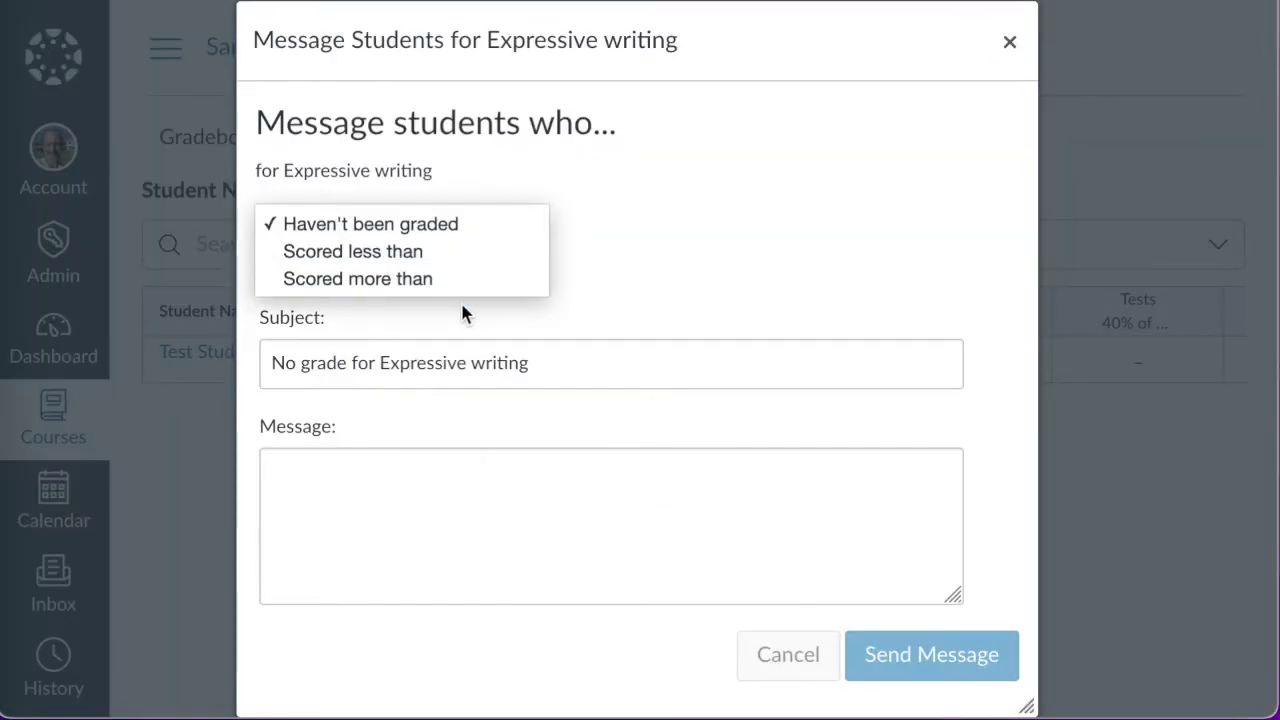
left_click(1007, 41)
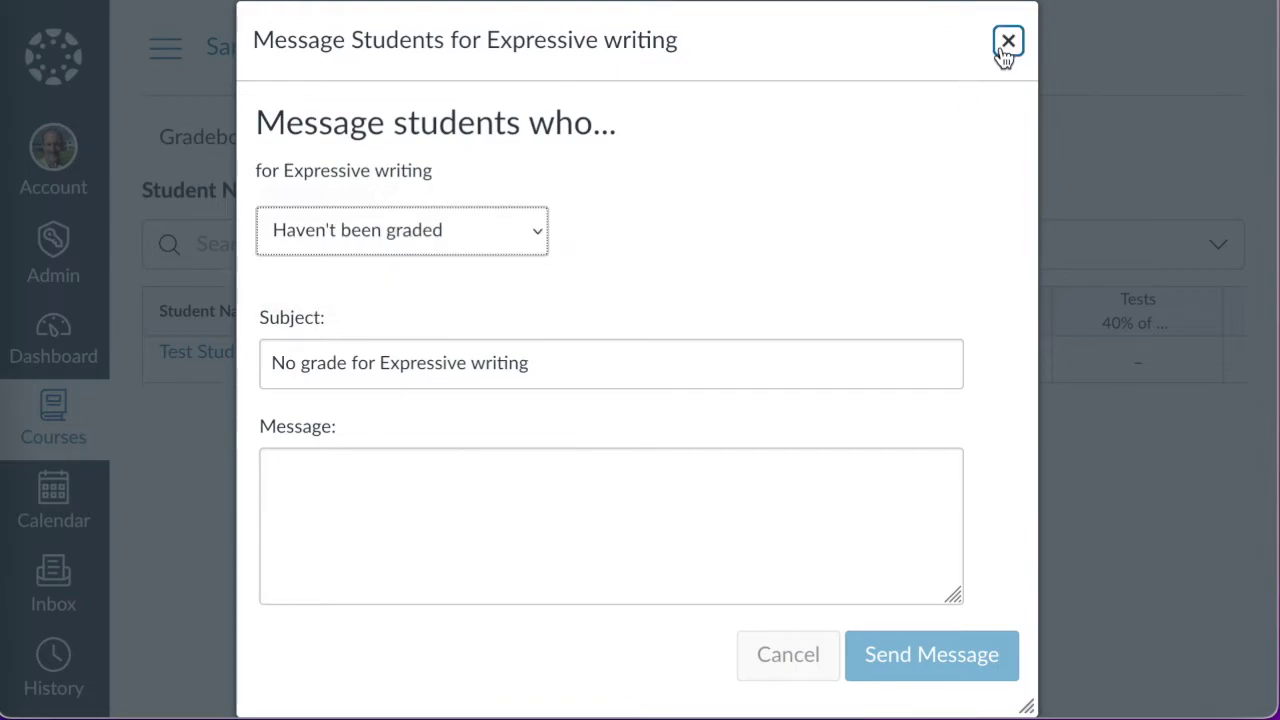
left_click(1007, 42)
Enter a grade of 7 for the test student on Expressive writing.
left_click(497, 362)
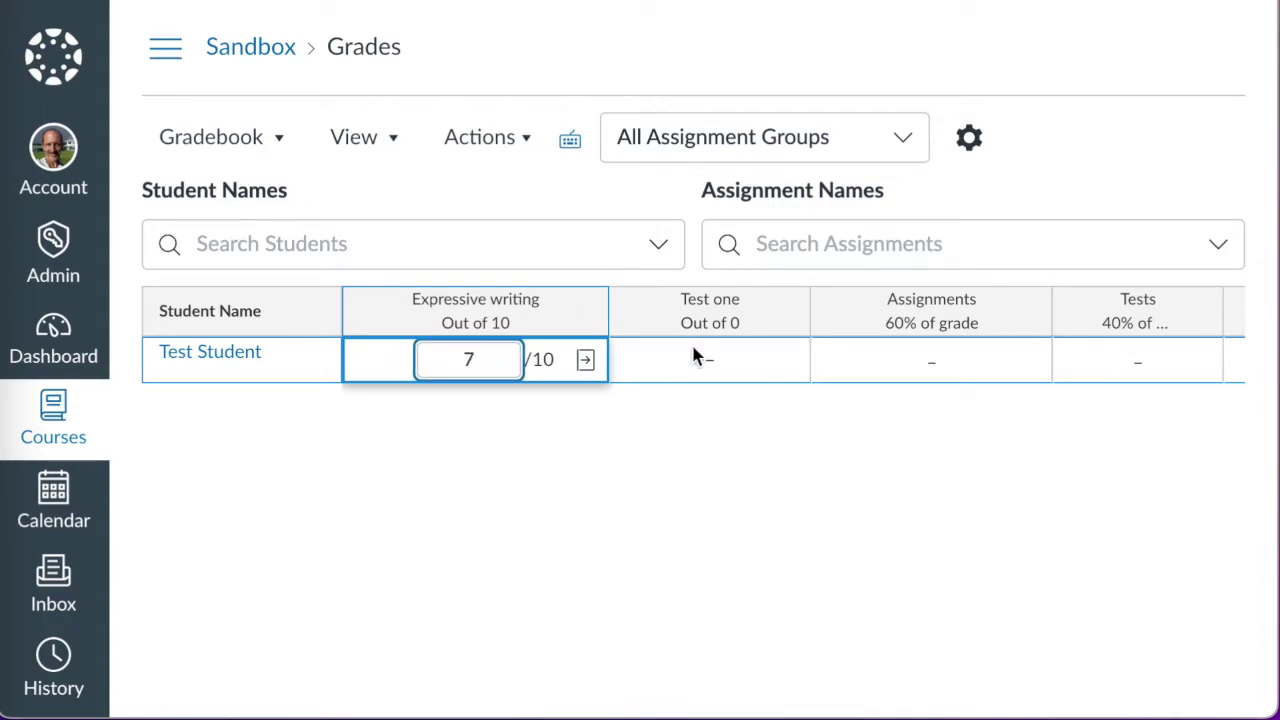
type("7")
key("Return")
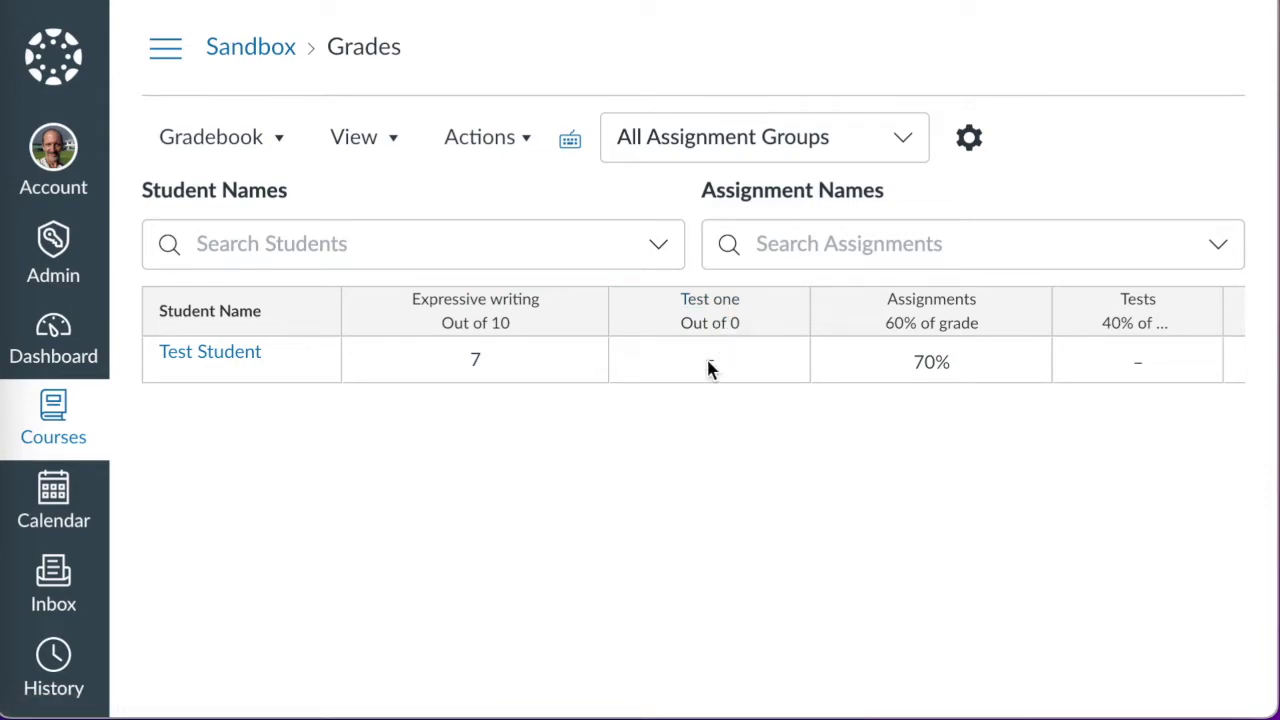
Open the Test one assignment from the gradebook, set its points to 30 and save it.
left_click(707, 362)
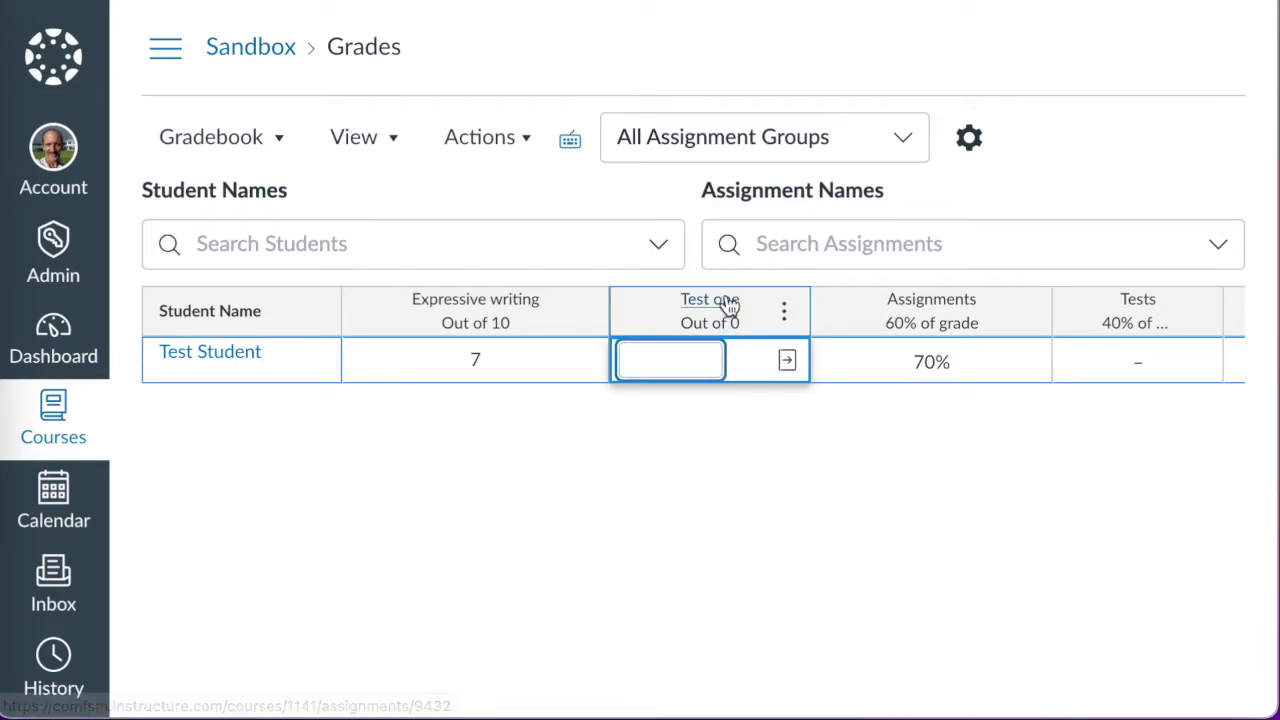
key("Escape")
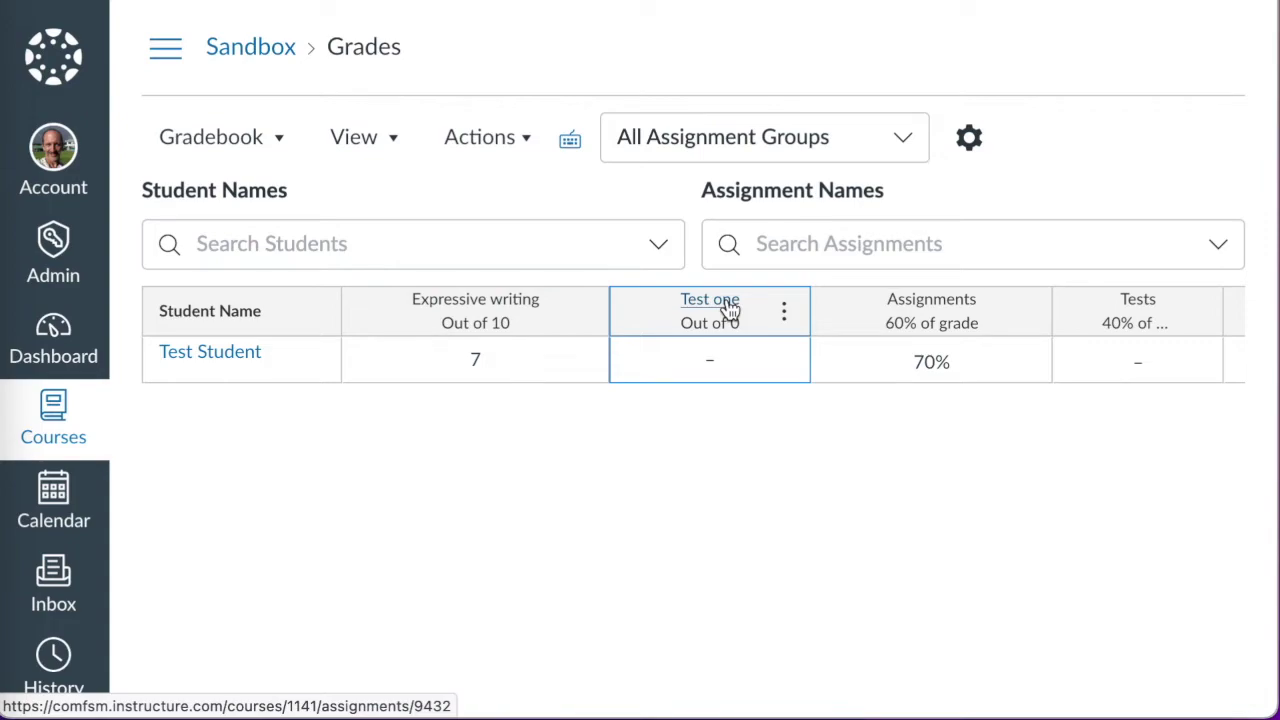
left_click(730, 310)
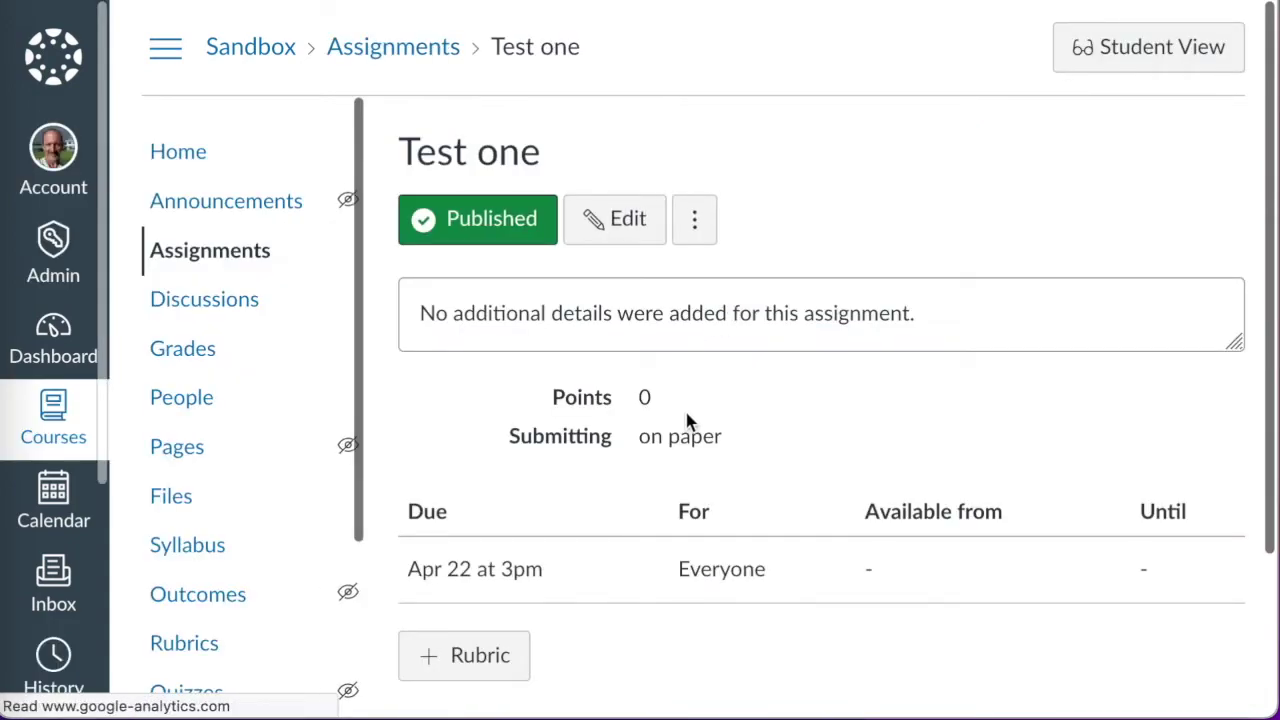
left_click(617, 228)
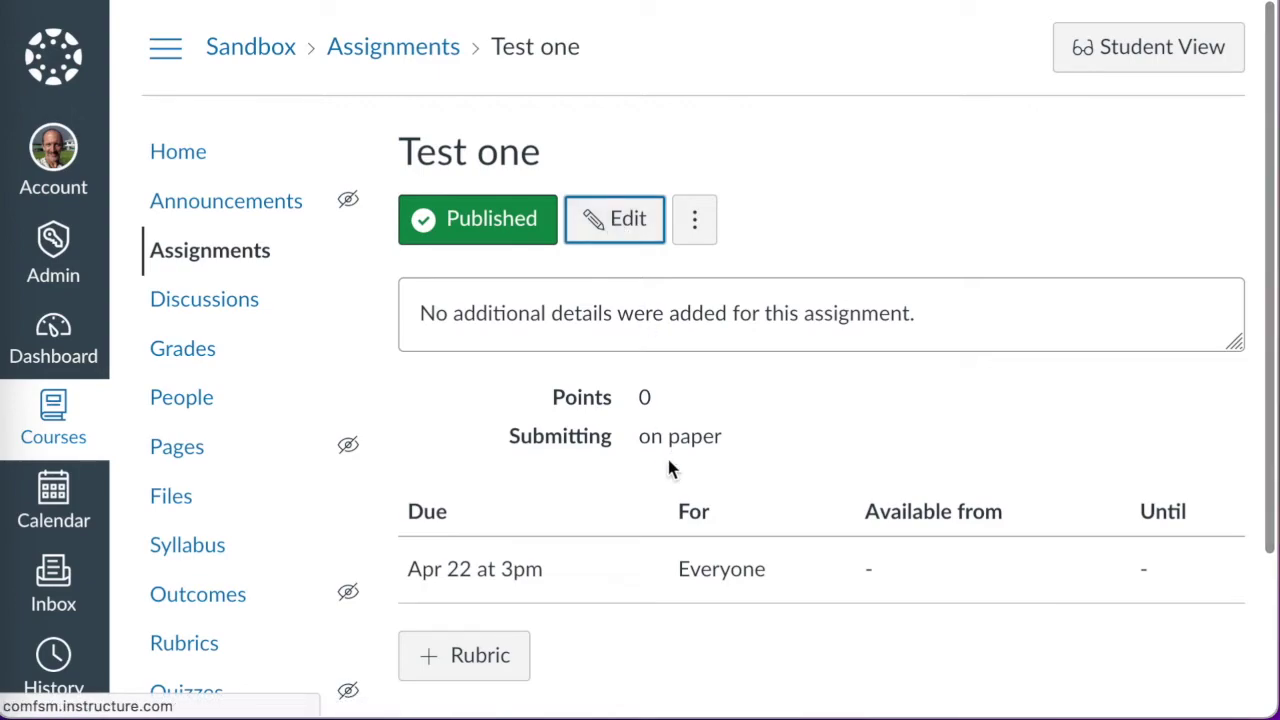
scroll(657, 350, "down", 3)
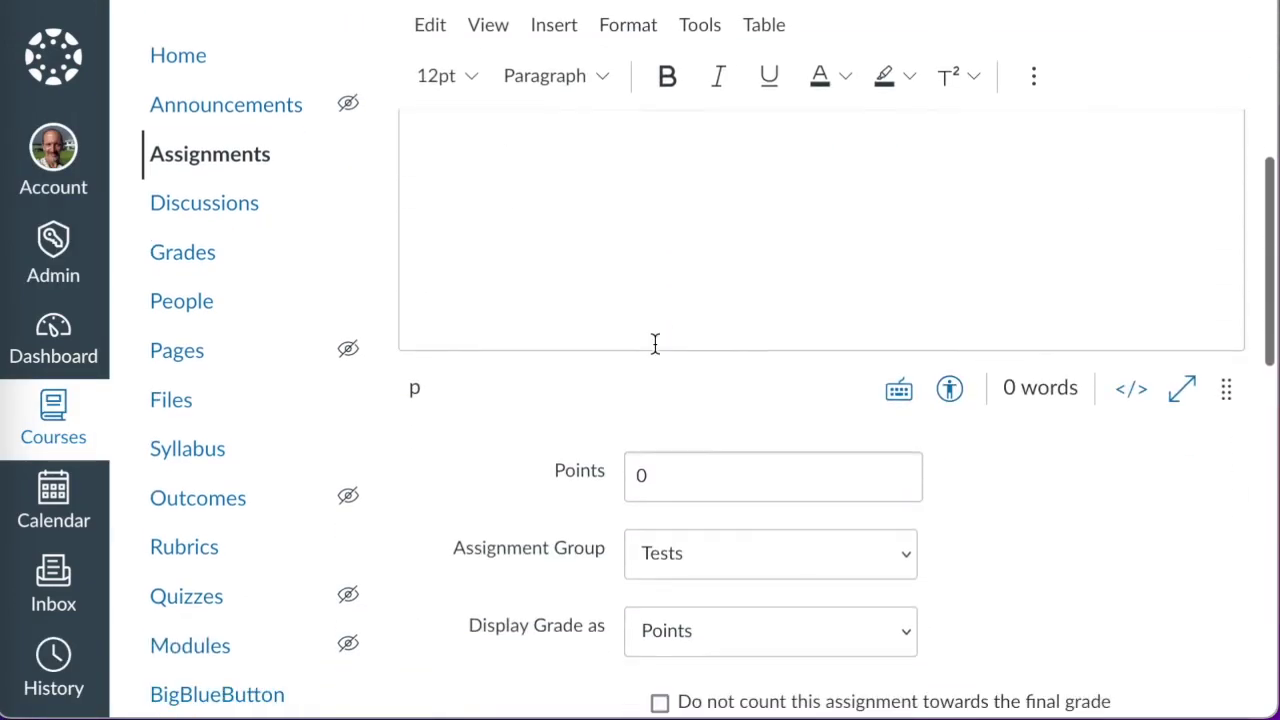
left_click(636, 240)
type("3")
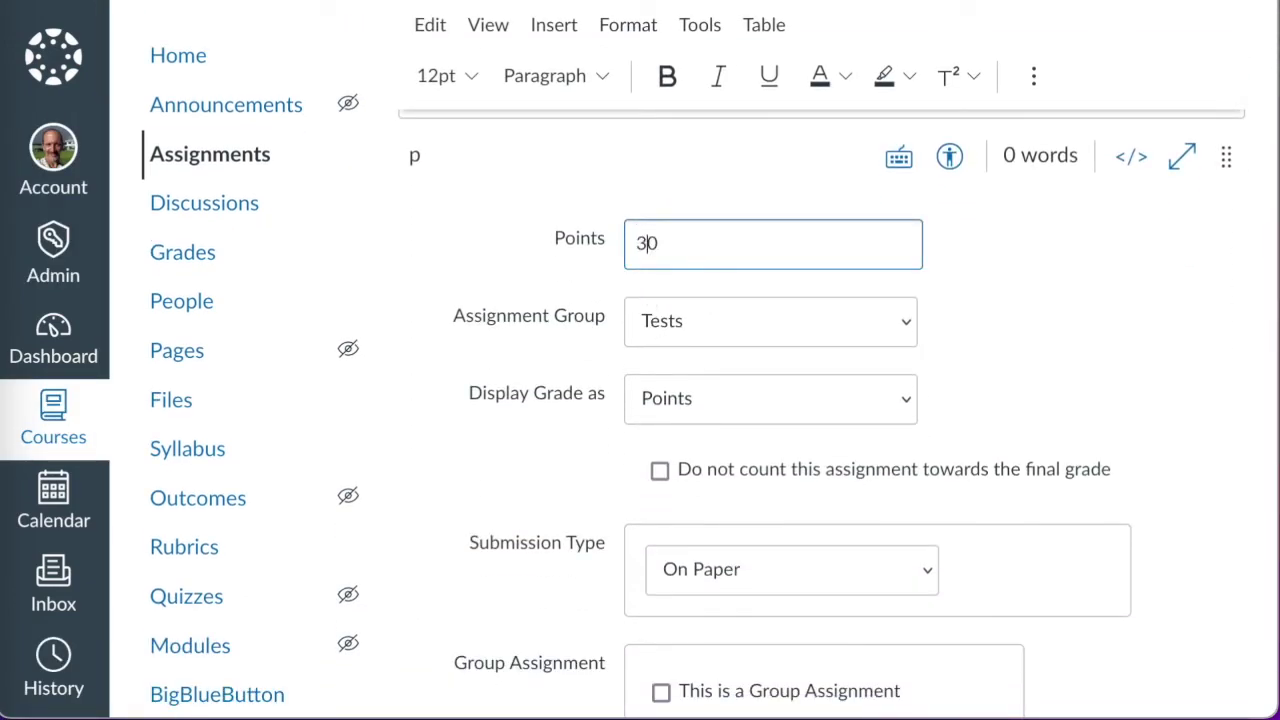
scroll(709, 268, "down", 8)
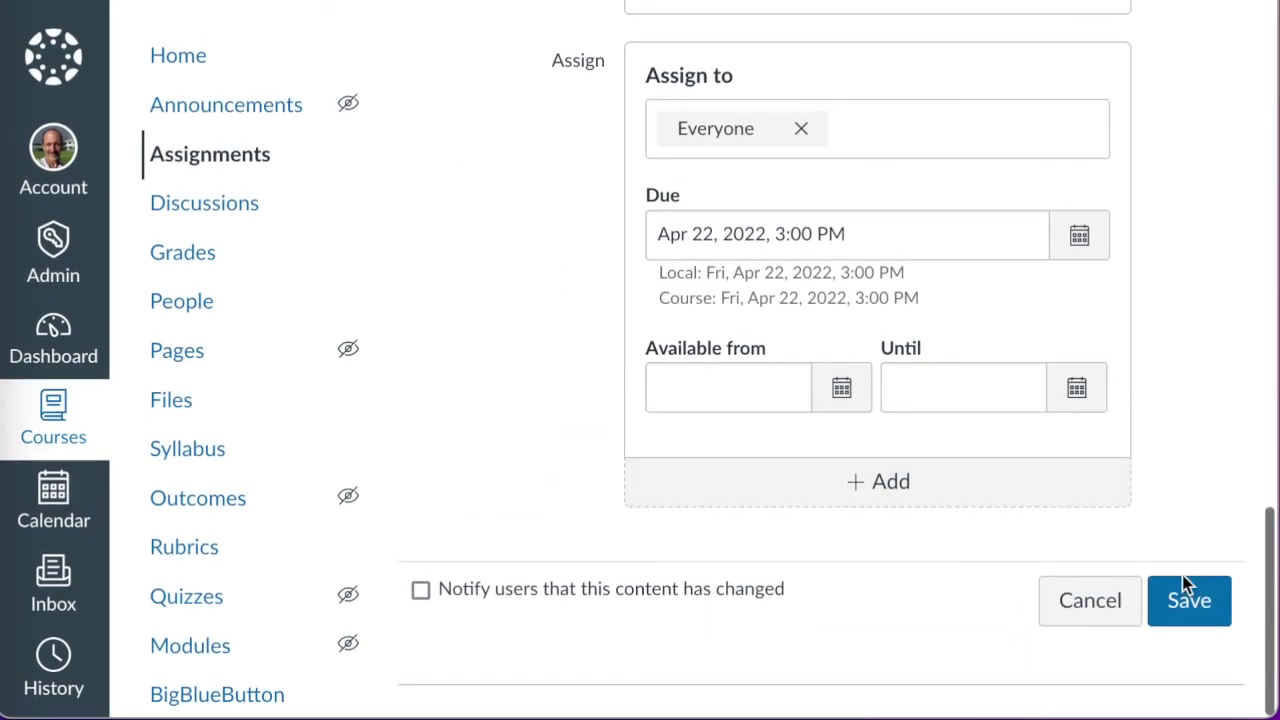
left_click(1182, 612)
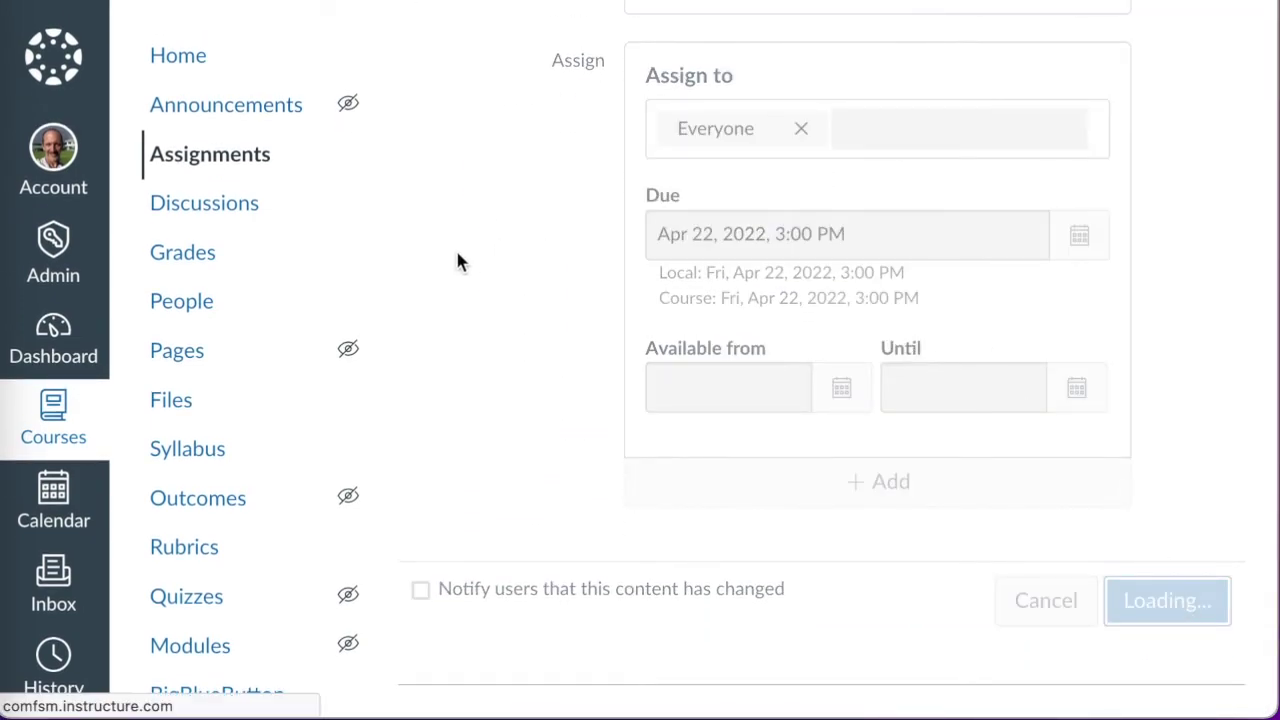
Return to the course gradebook and enter a grade of 25 for the test student on Test one.
left_click(207, 262)
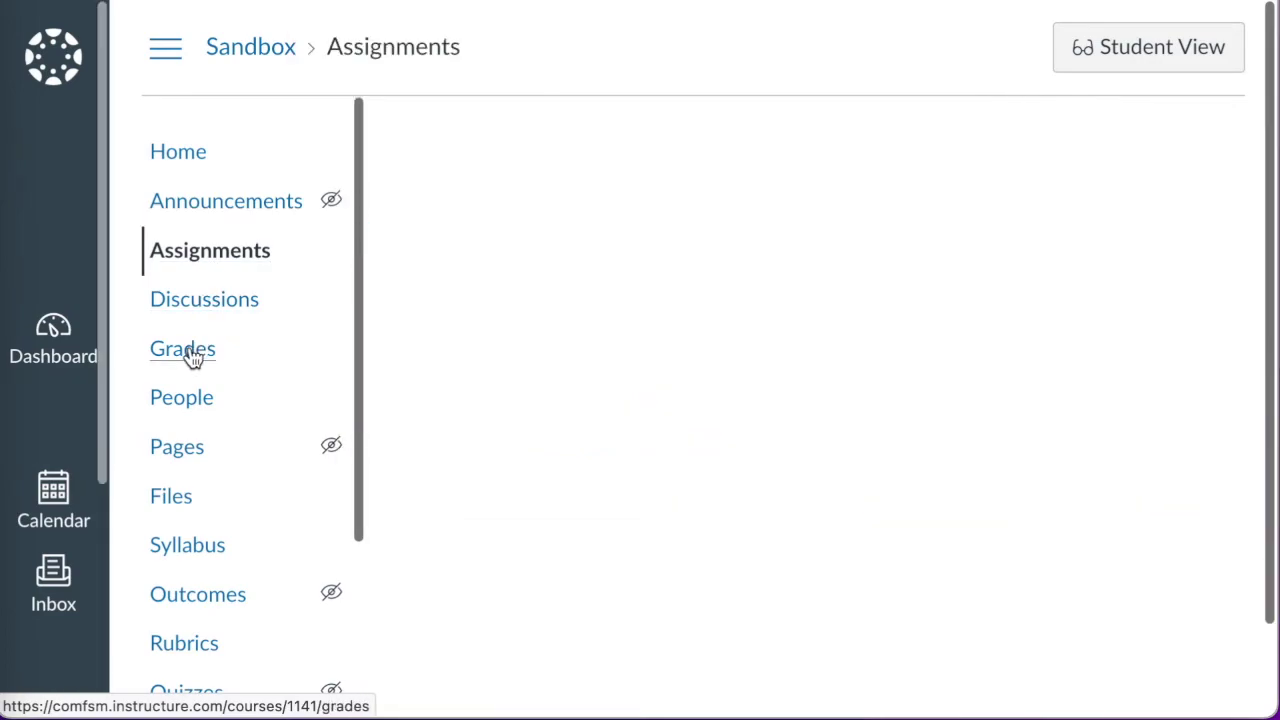
left_click(194, 352)
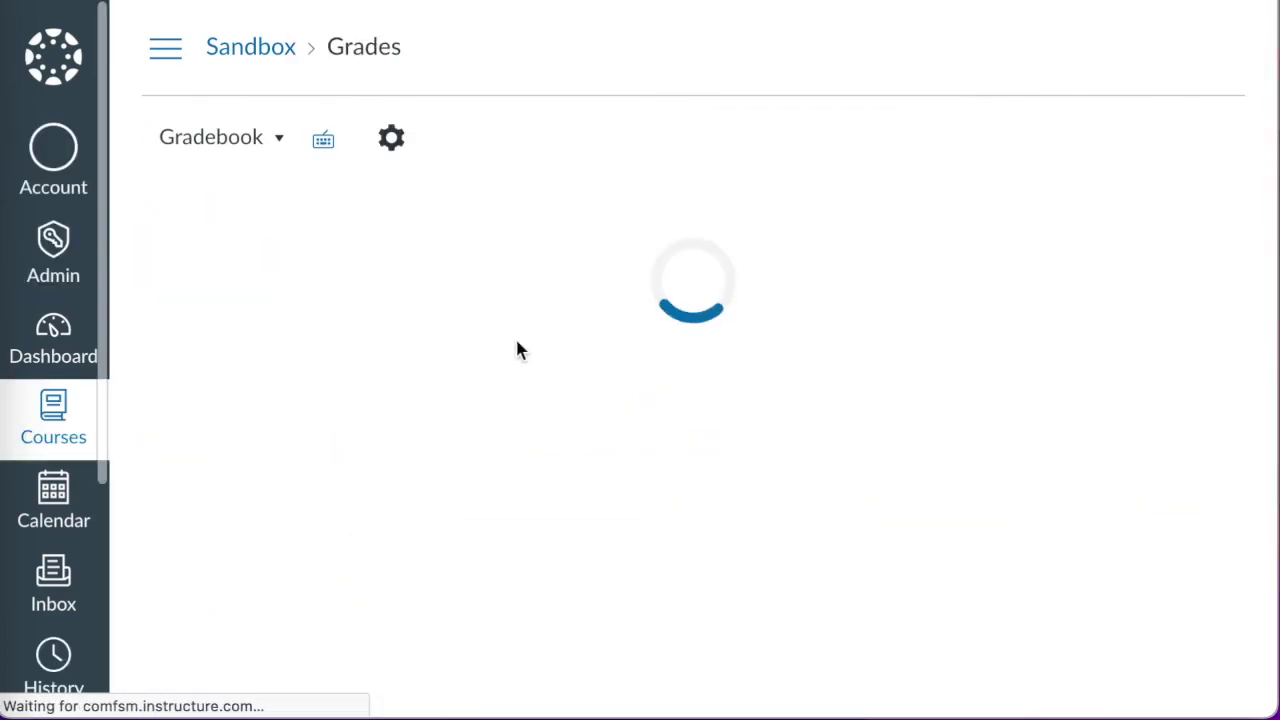
left_click(708, 366)
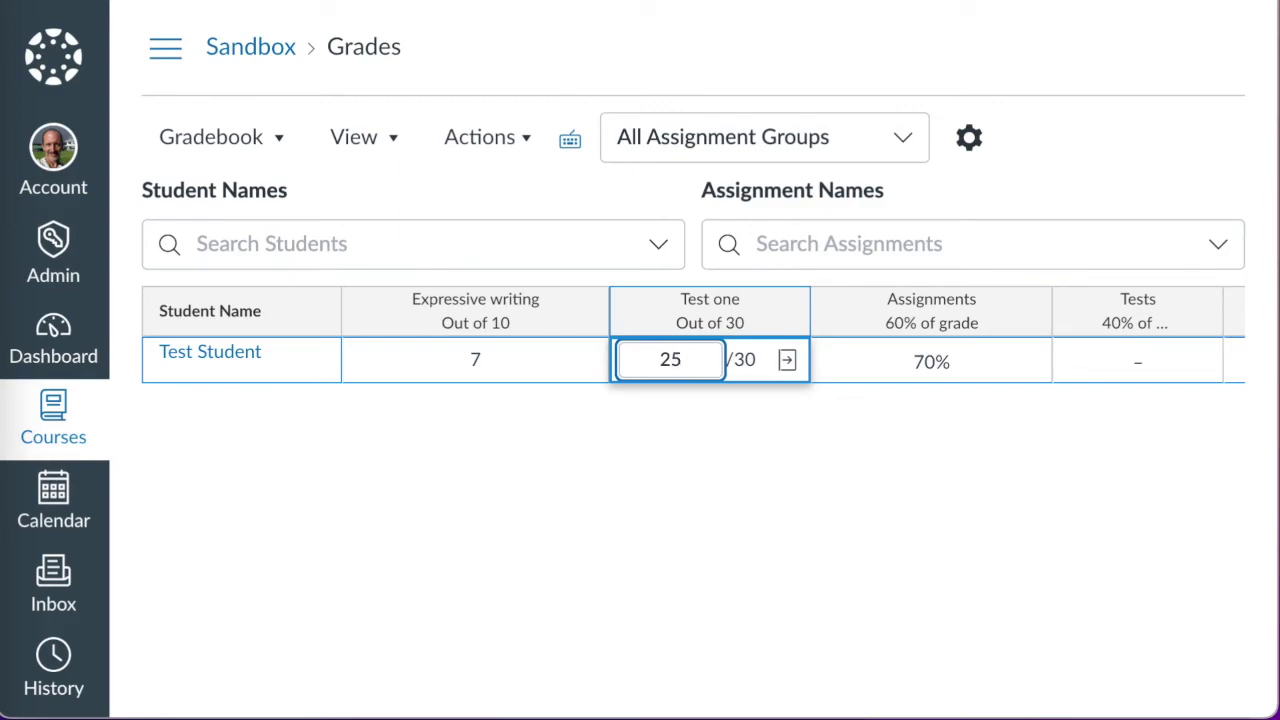
key("Tab")
scroll(910, 350, "right", 3)
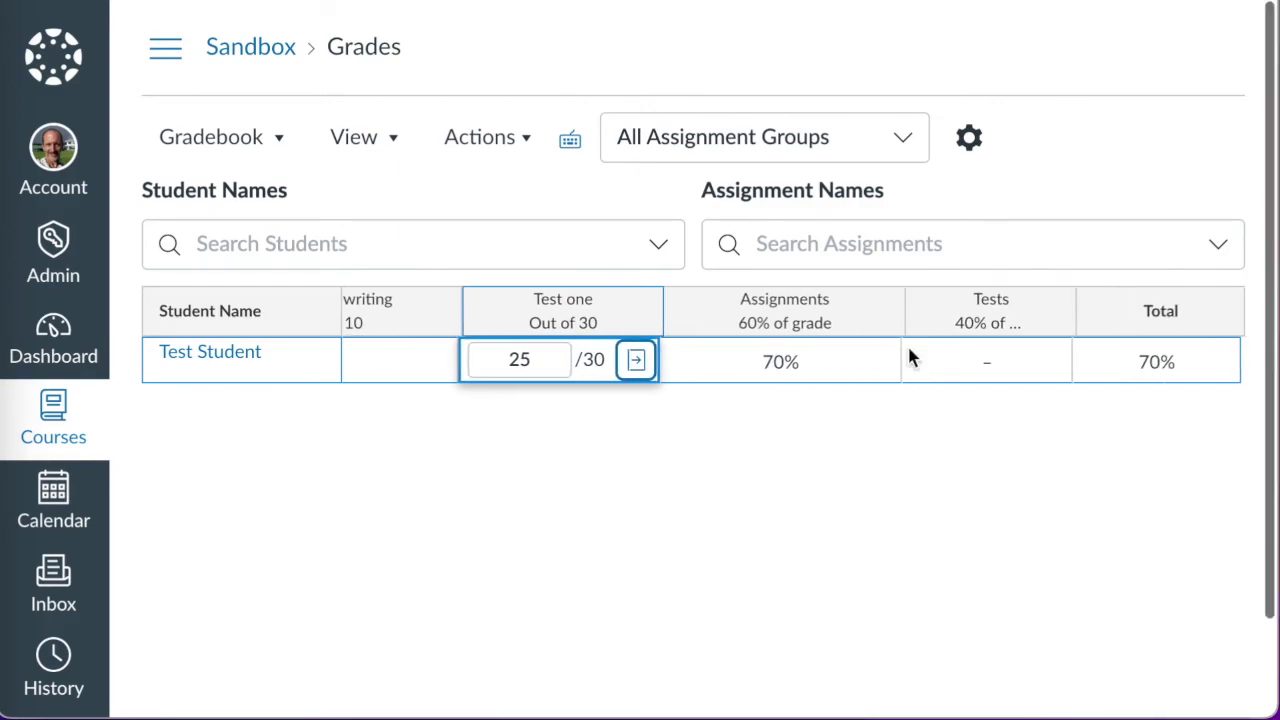
scroll(910, 350, "left", 3)
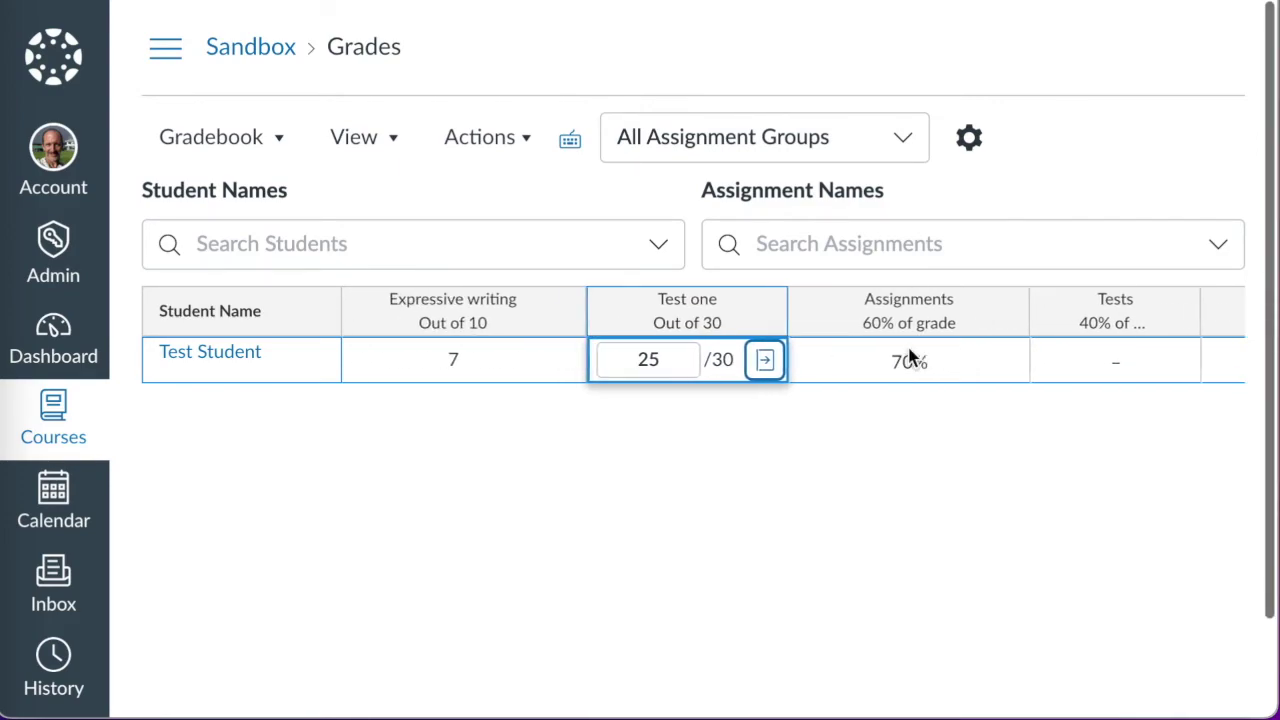
left_click(801, 466)
Examine the test student's Assignments and Tests group percentages and the weighted Total in the gradebook.
scroll(806, 433, "right", 4)
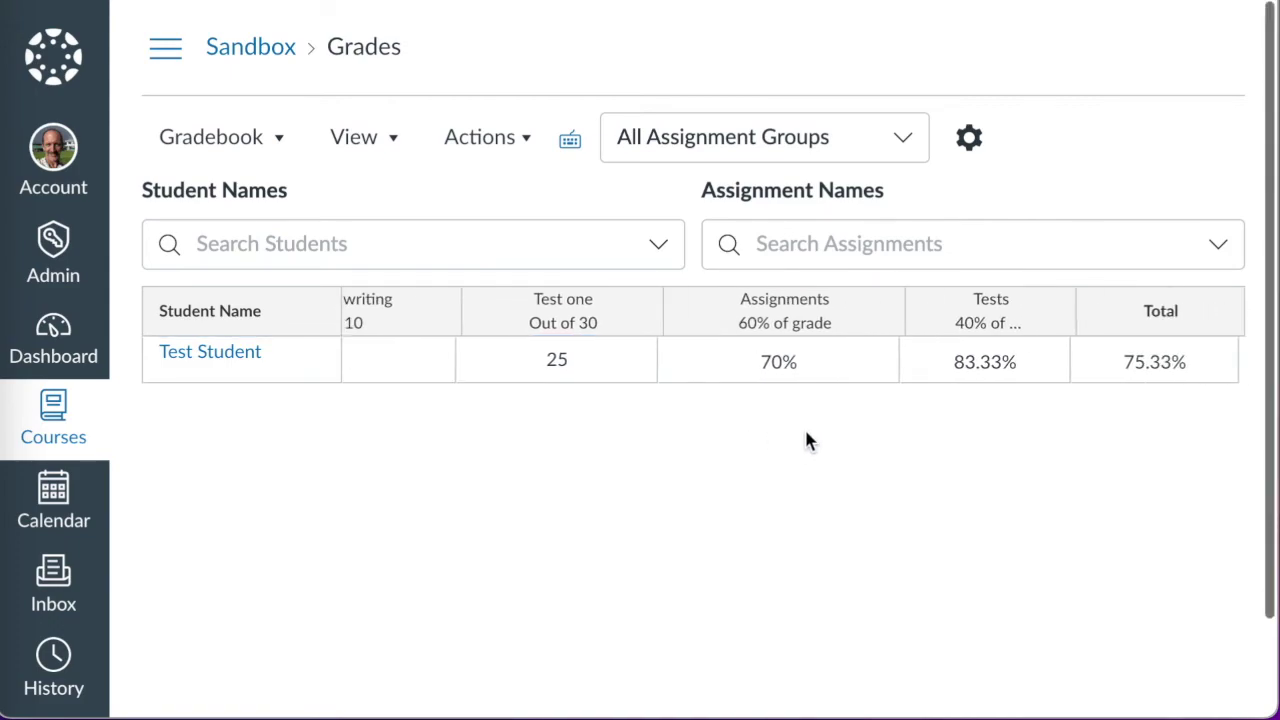
scroll(806, 433, "left", 4)
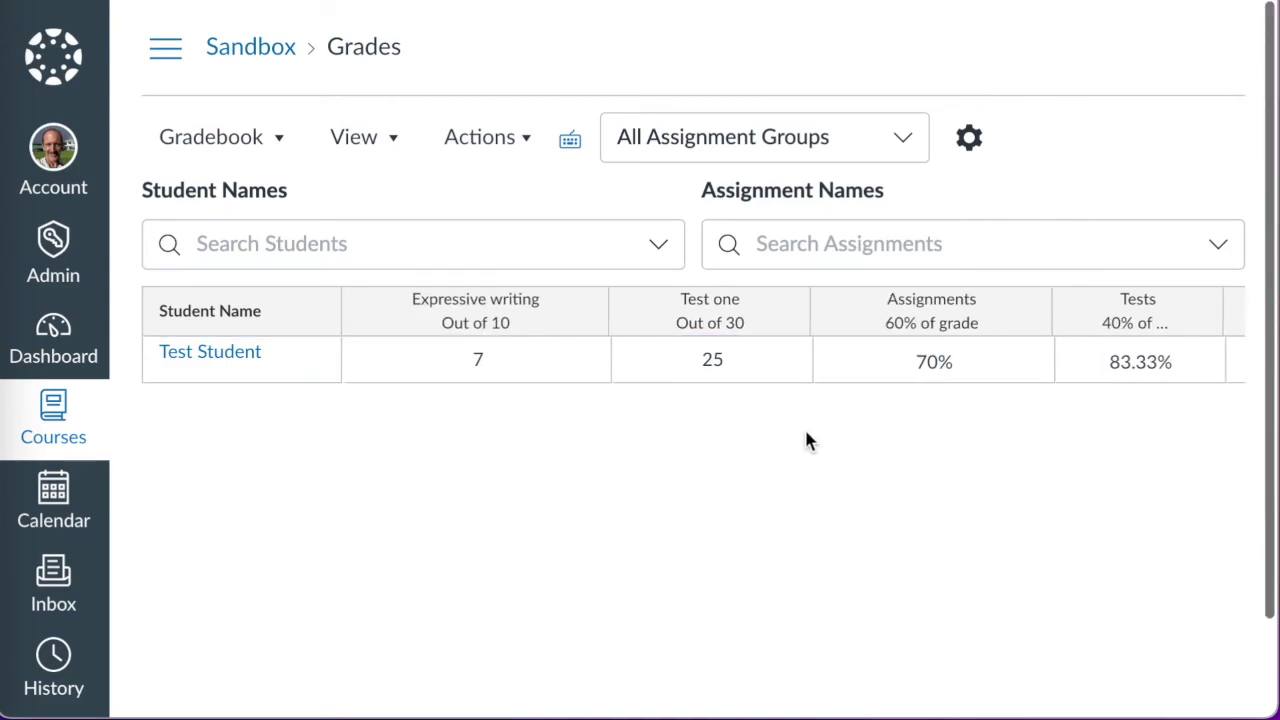
scroll(806, 433, "right", 2)
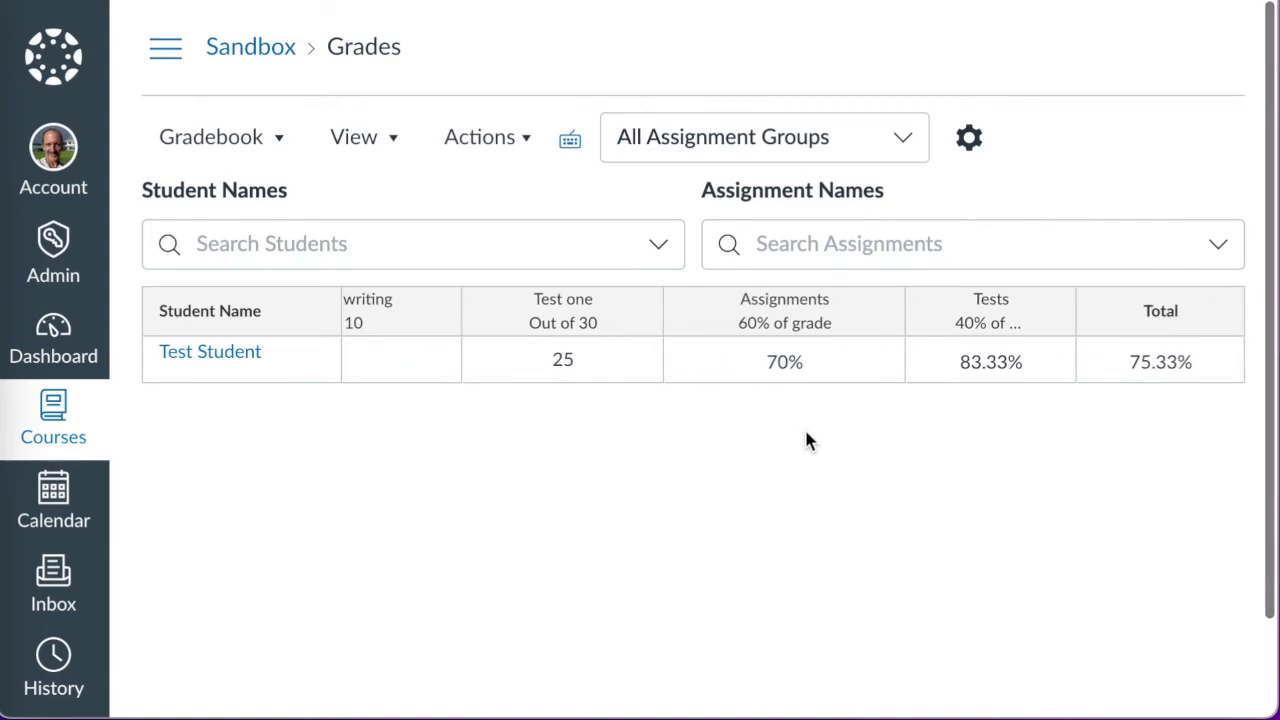
scroll(808, 440, "left", 2)
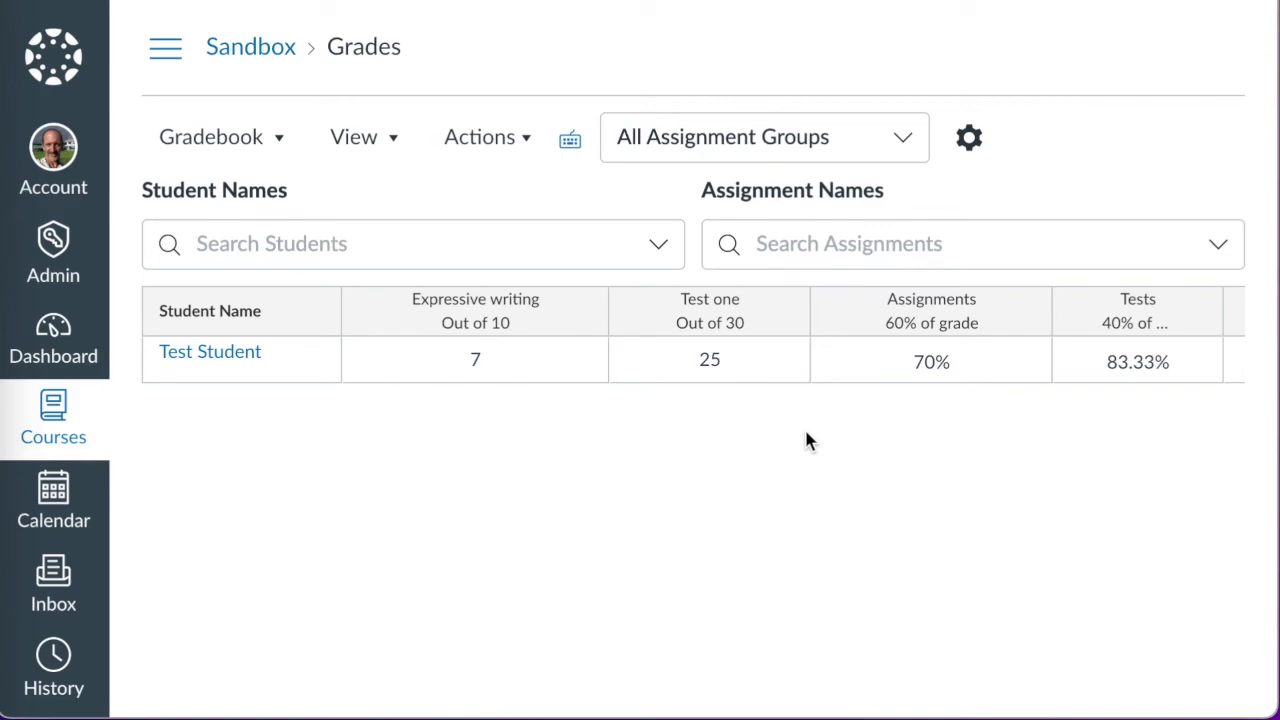
scroll(808, 440, "down", 2)
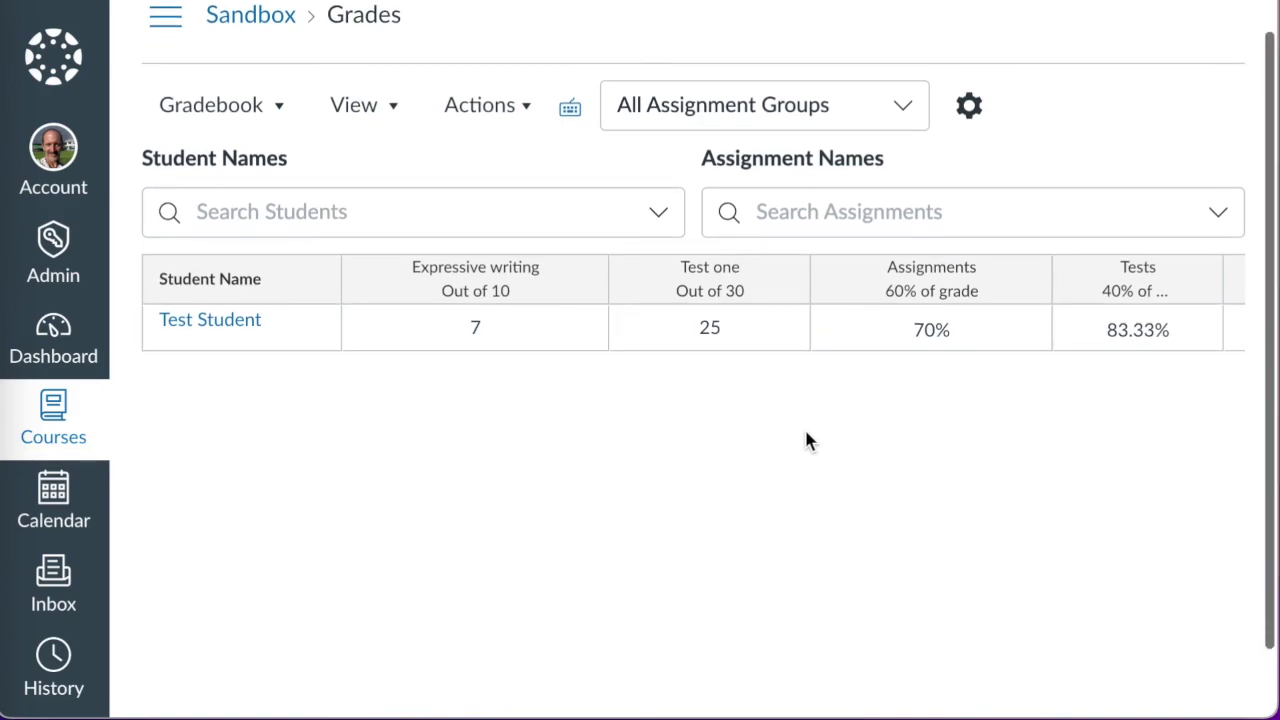
scroll(808, 440, "down", 1)
scroll(317, 440, "down", 1)
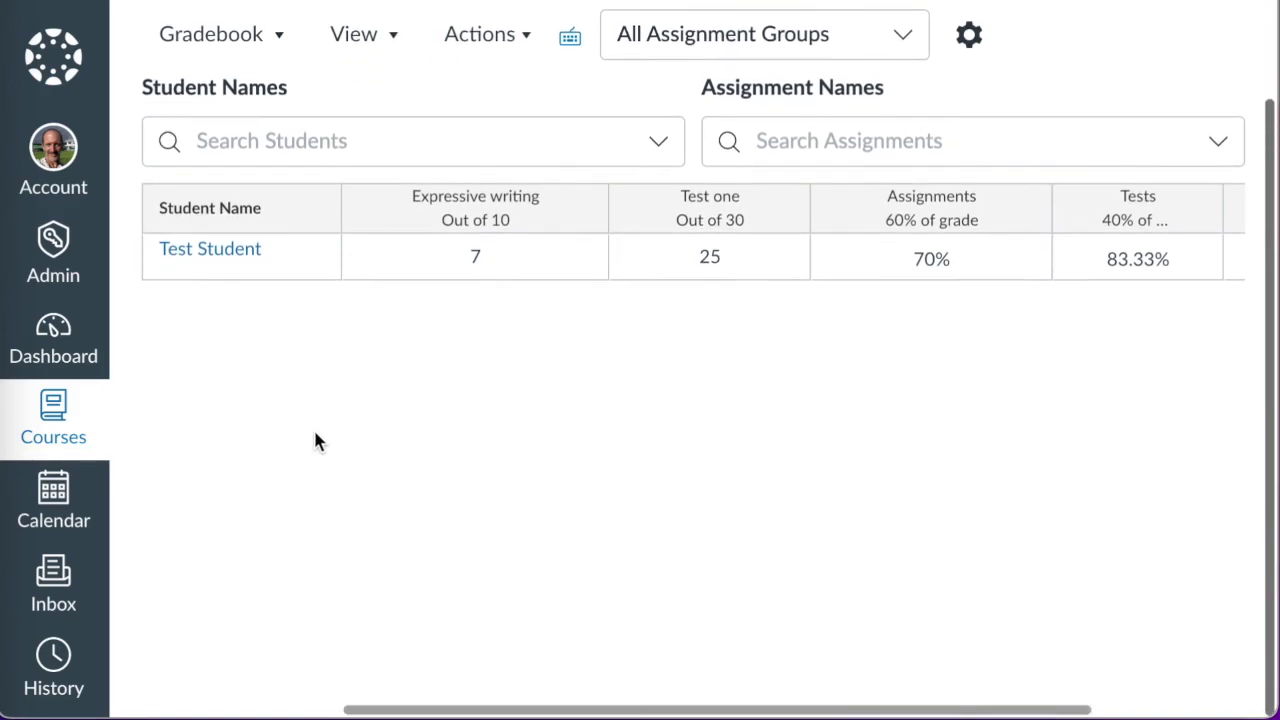